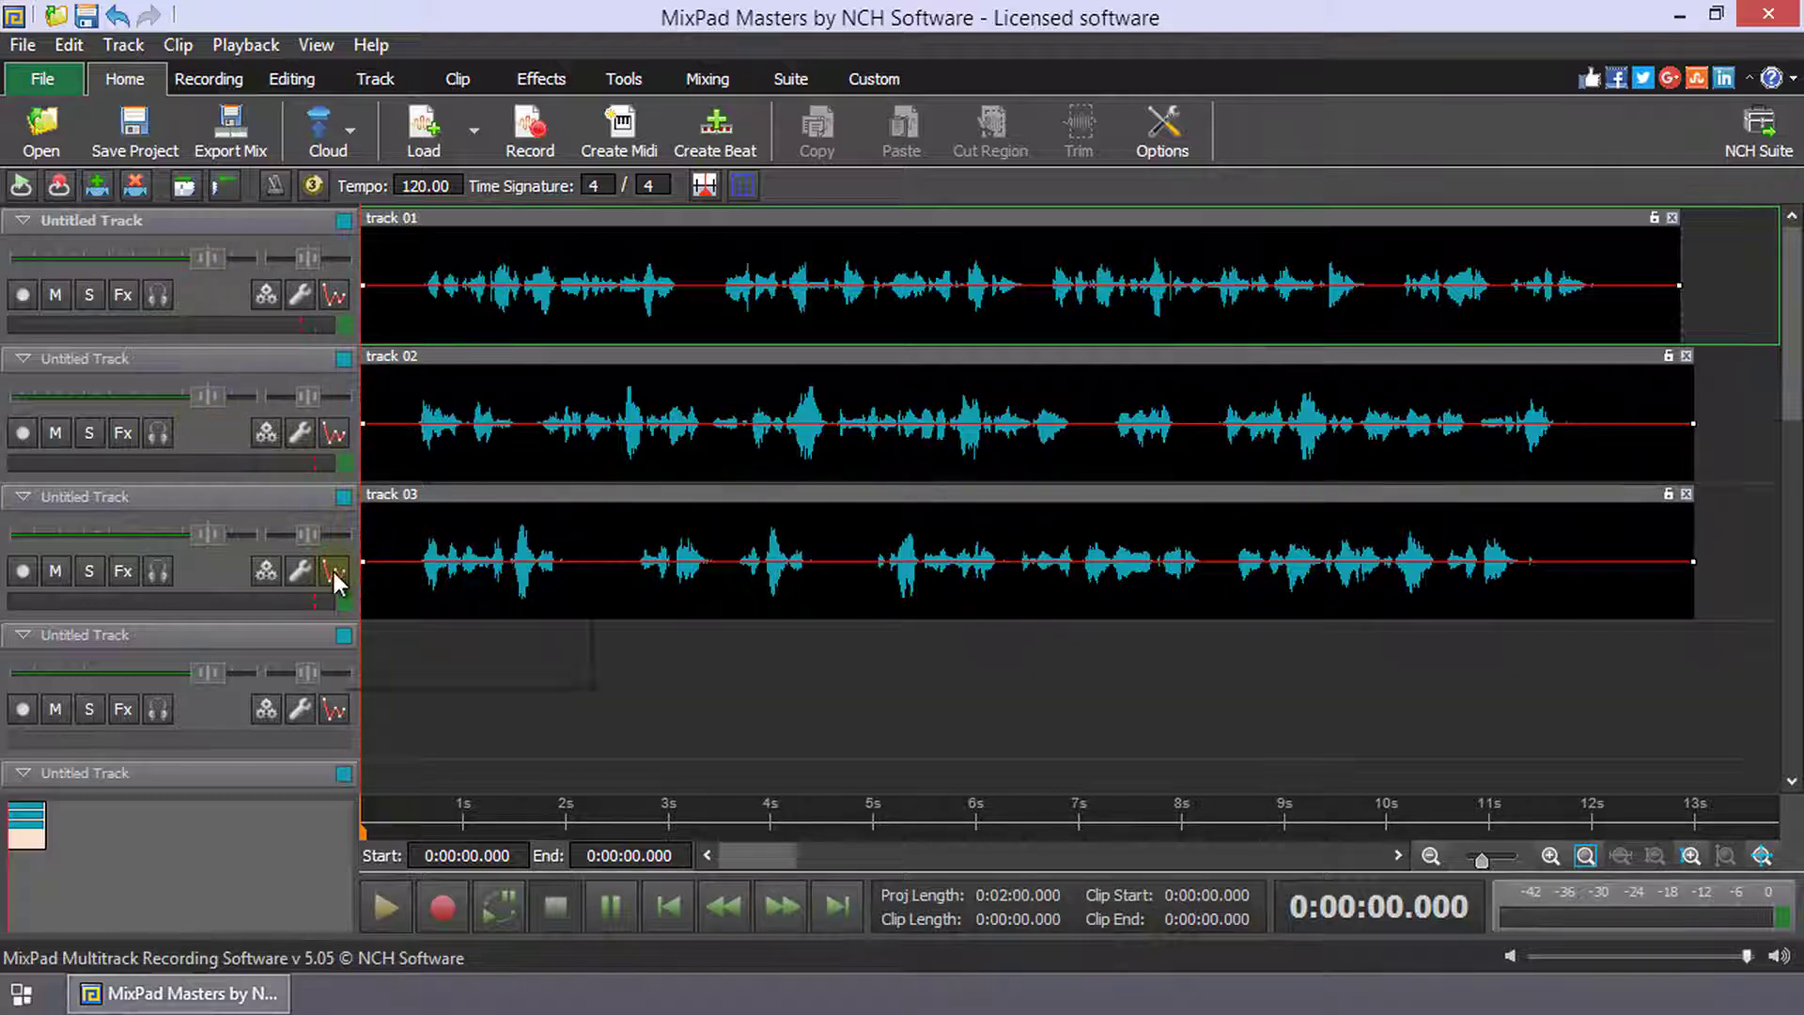
- Raise track 03's volume envelope just after the start and preview the mix from about 2.9 s
{"action": "left_click_drag", "start_coordinate": [447, 562], "coordinate": [449, 532]}
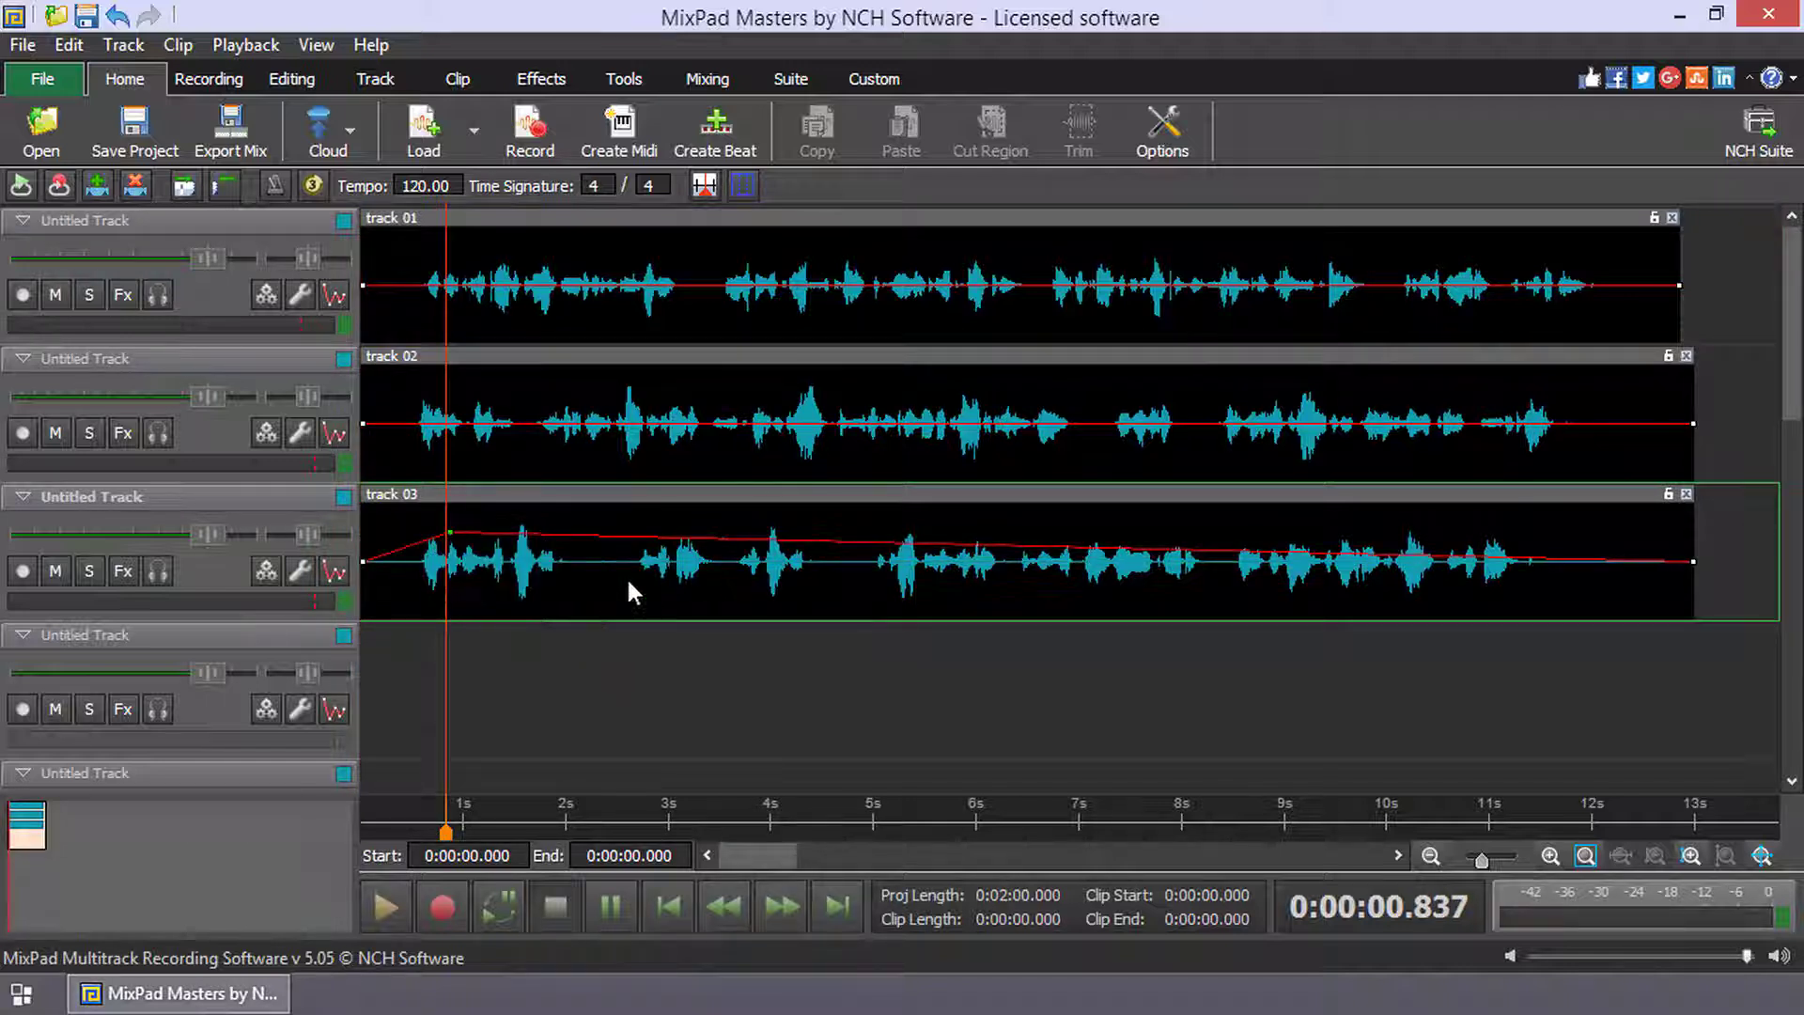
{"action": "left_click", "coordinate": [657, 555]}
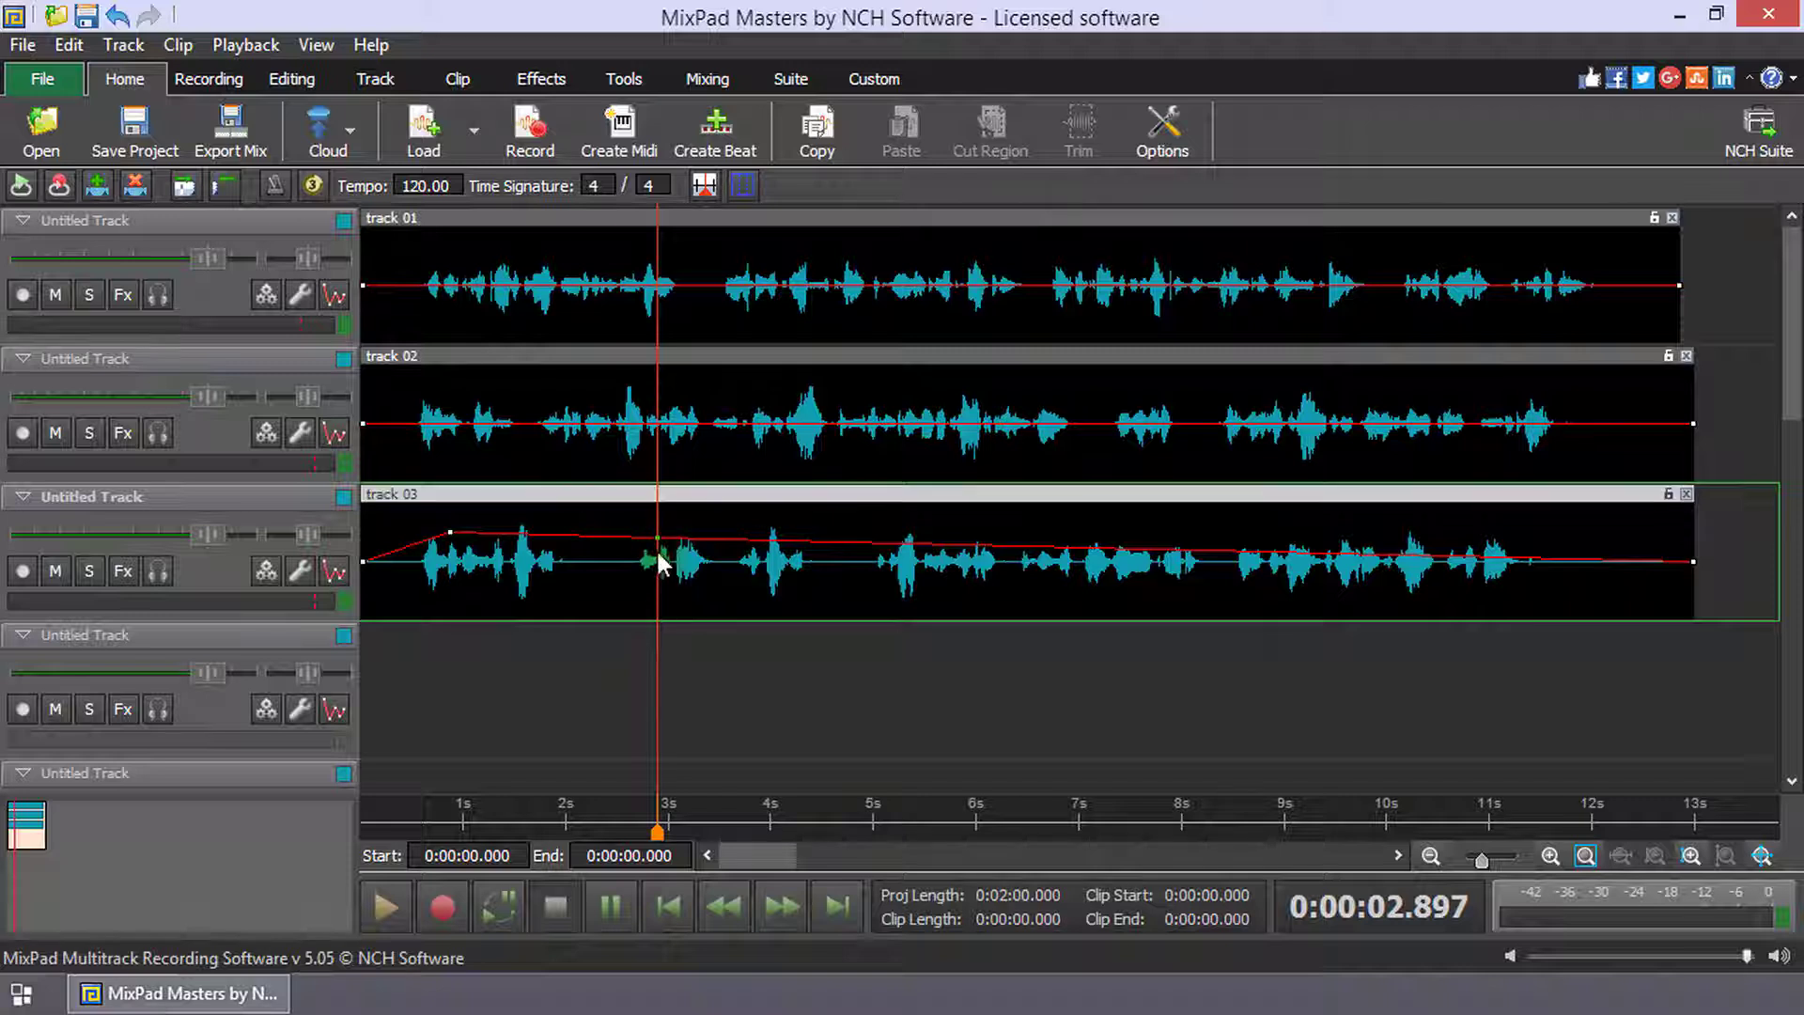
{"action": "left_click", "coordinate": [387, 906]}
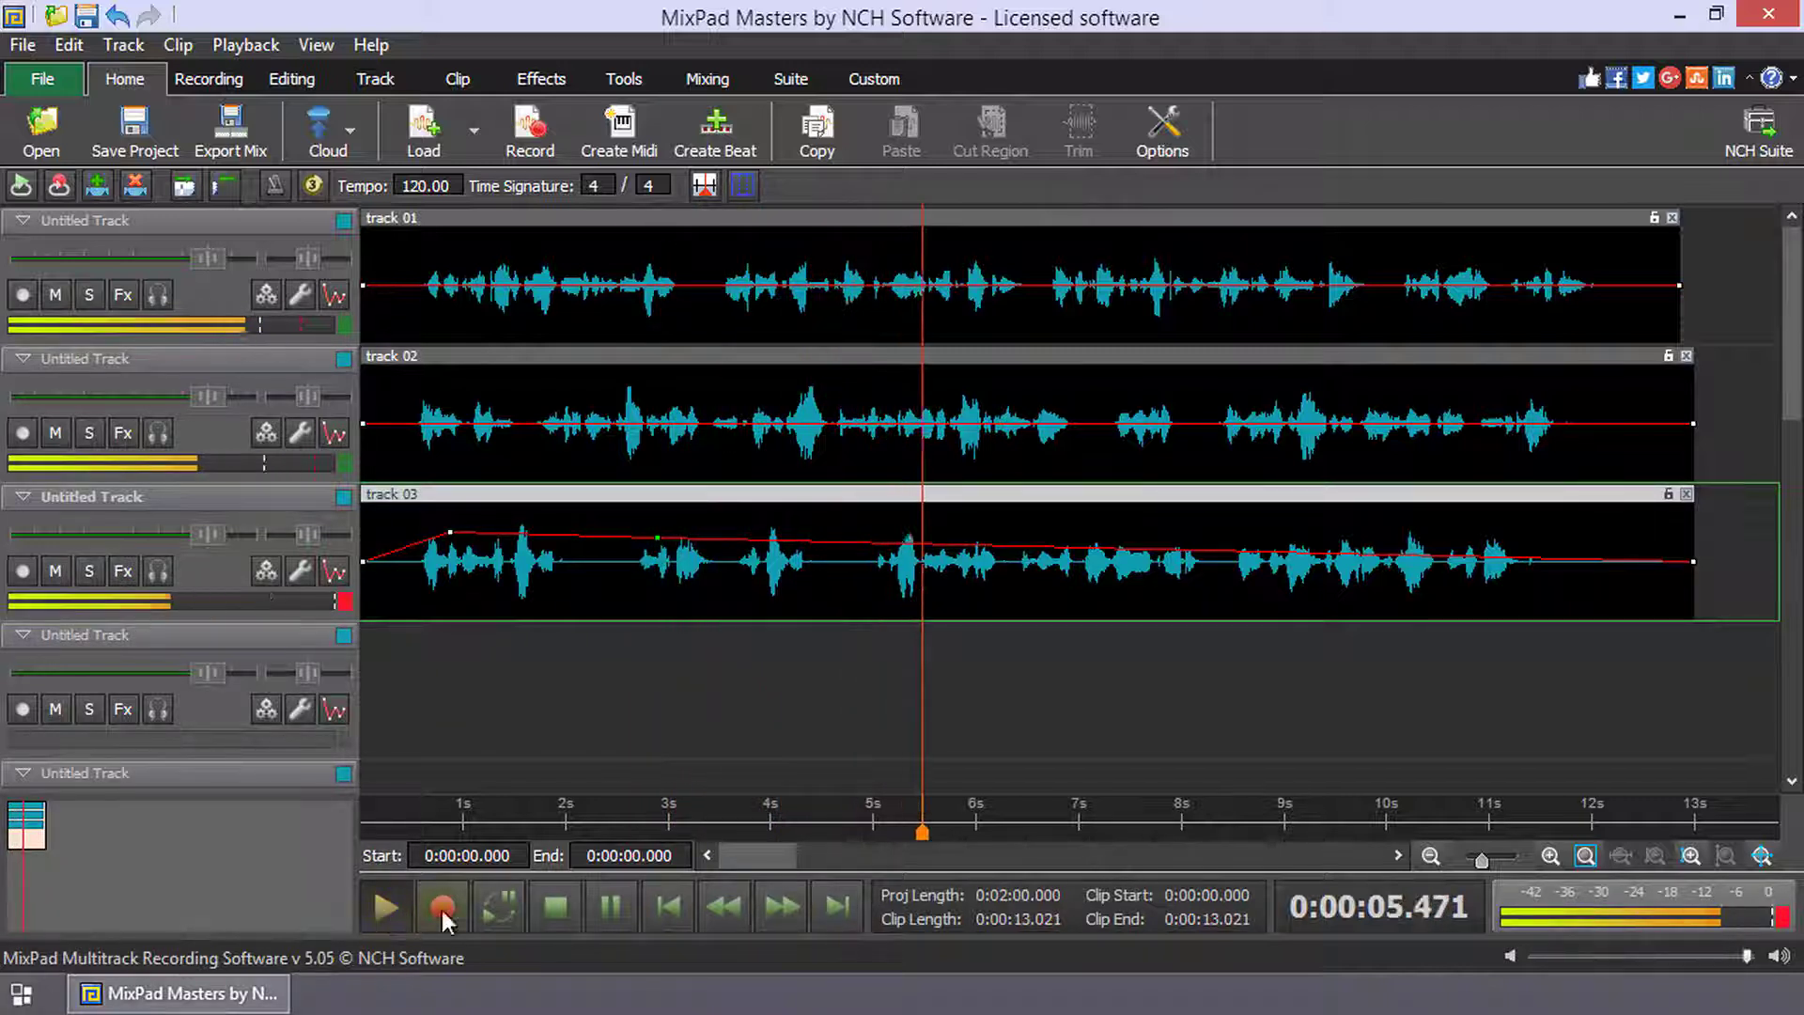
{"action": "left_click", "coordinate": [562, 907]}
{"action": "left_click", "coordinate": [253, 136]}
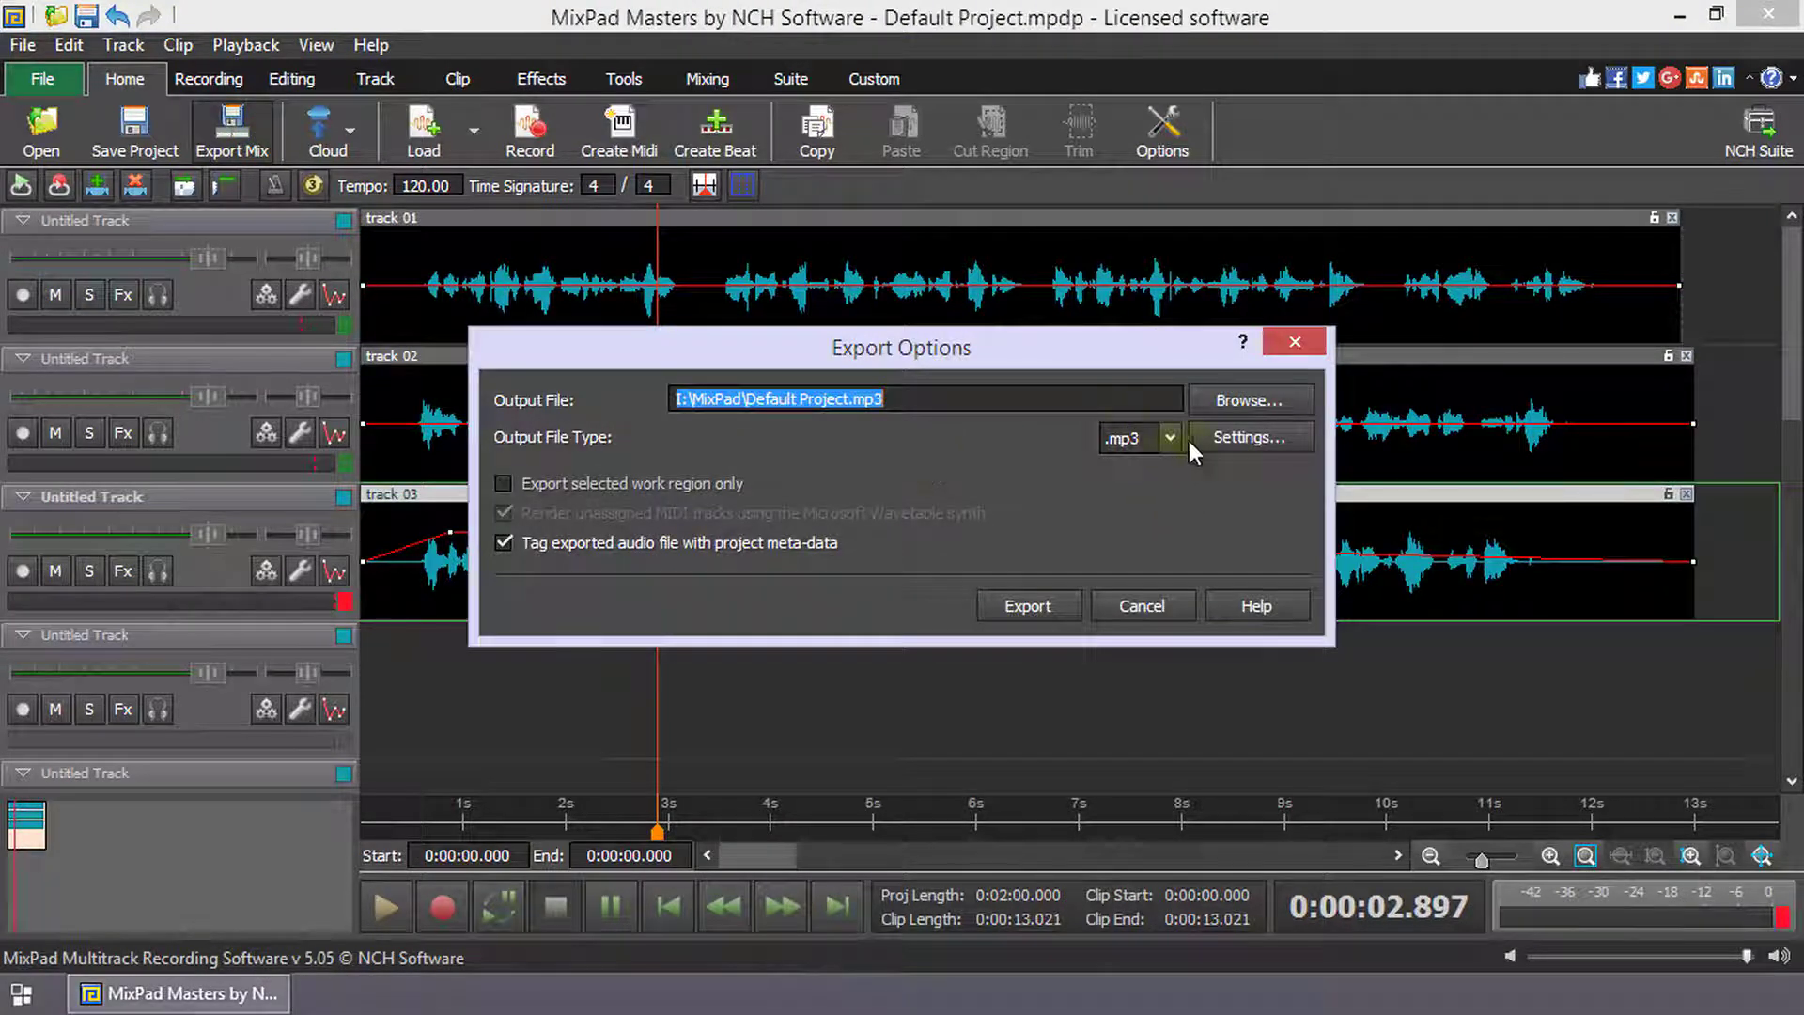
- Check the export file types, keep .mp3, and cancel the export without writing a file
{"action": "left_click", "coordinate": [1175, 438]}
{"action": "left_click", "coordinate": [1175, 438]}
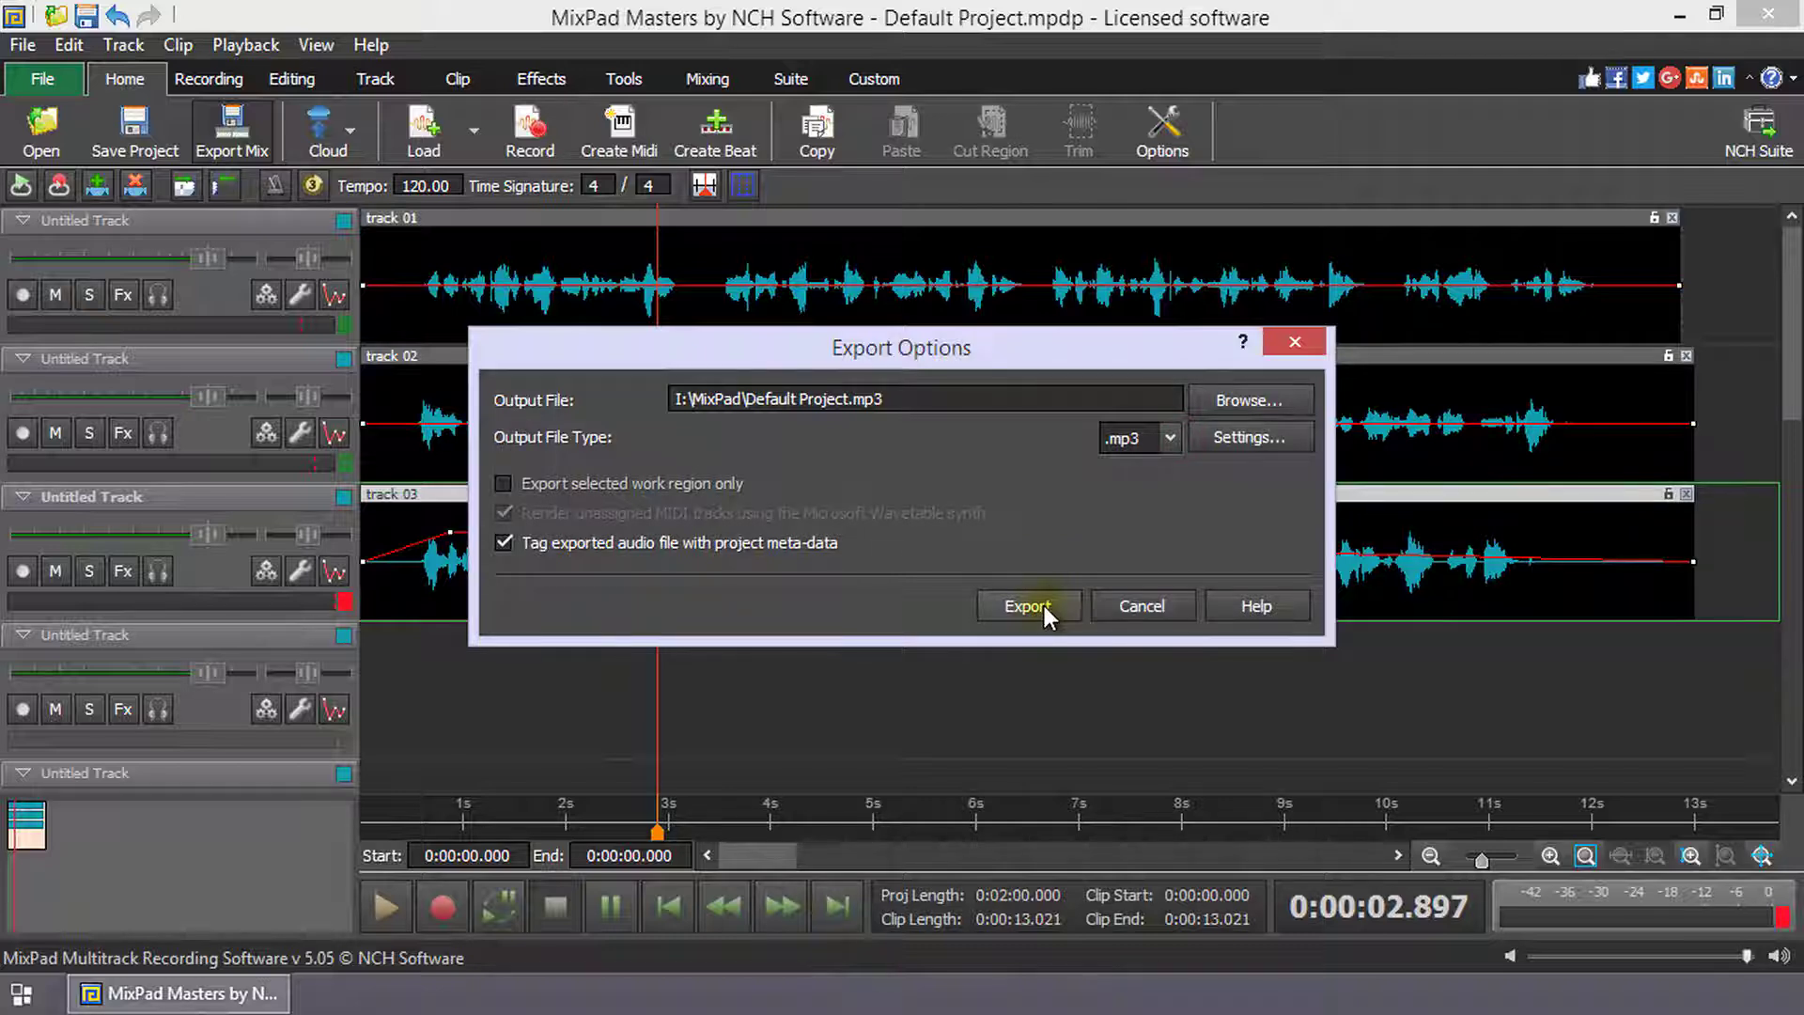
{"action": "left_click", "coordinate": [1113, 607]}
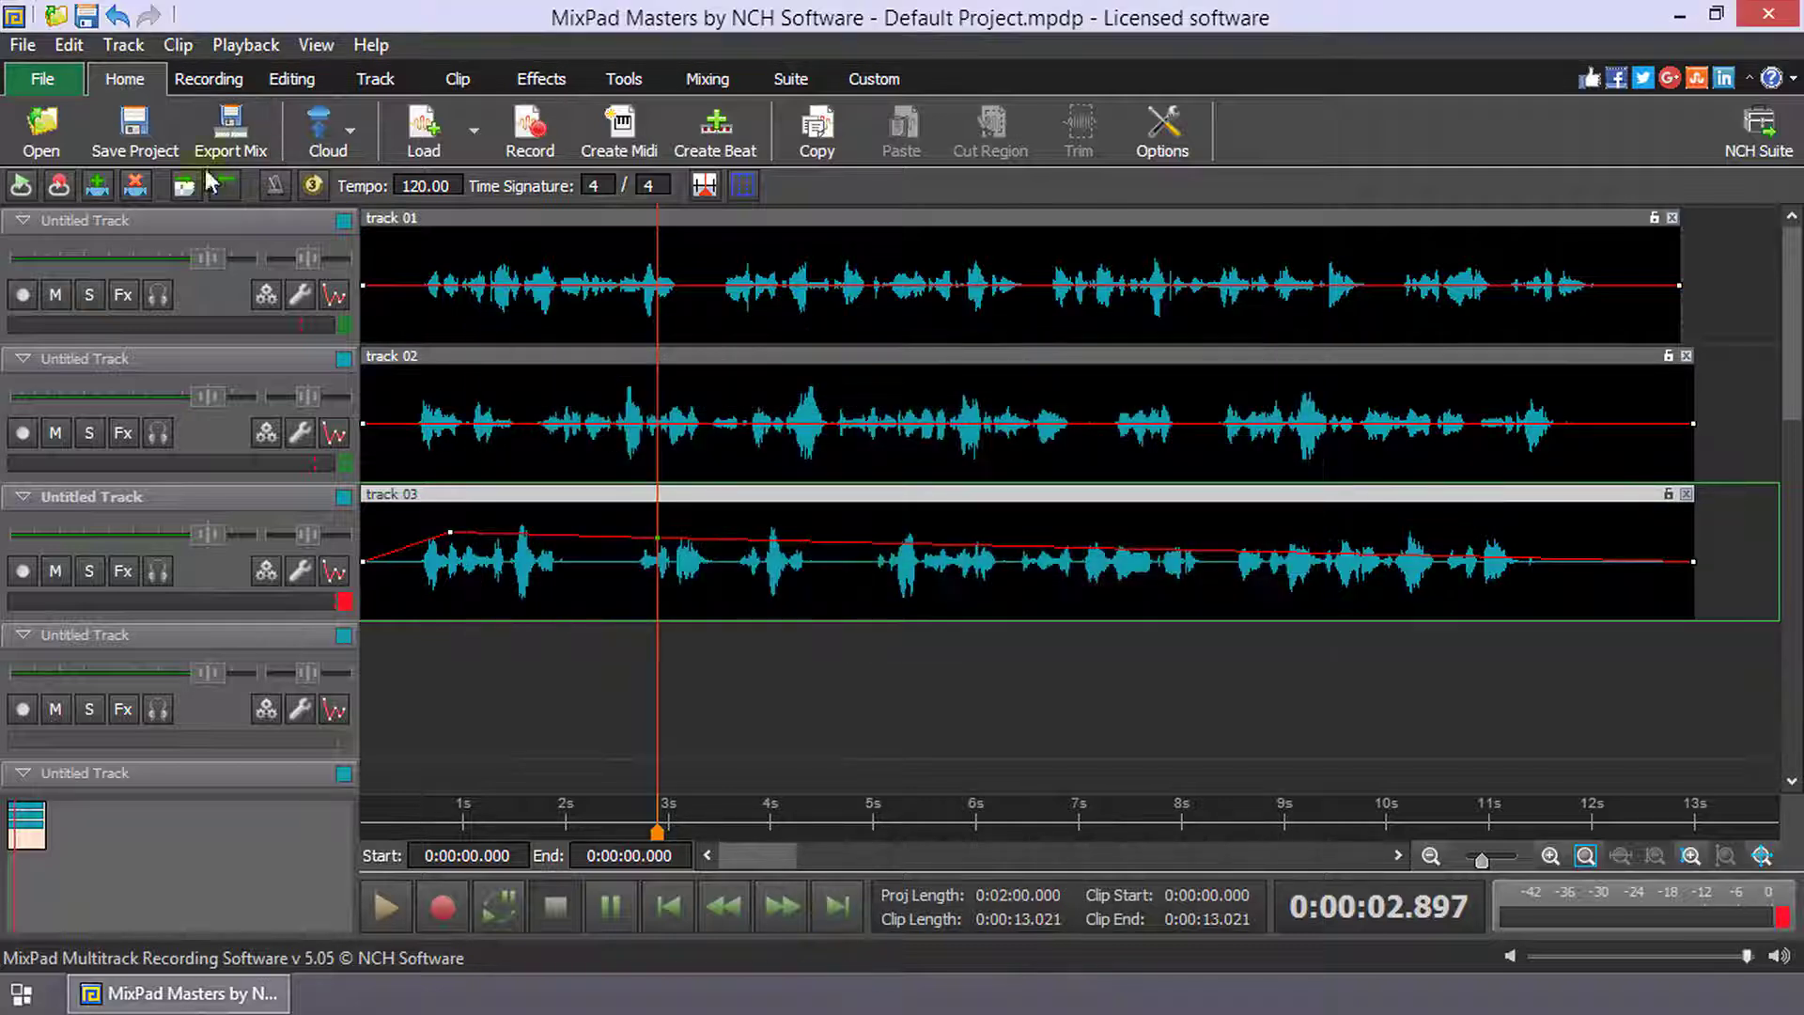
- Save the project under the name 'Mix Project'
{"action": "left_click", "coordinate": [139, 143]}
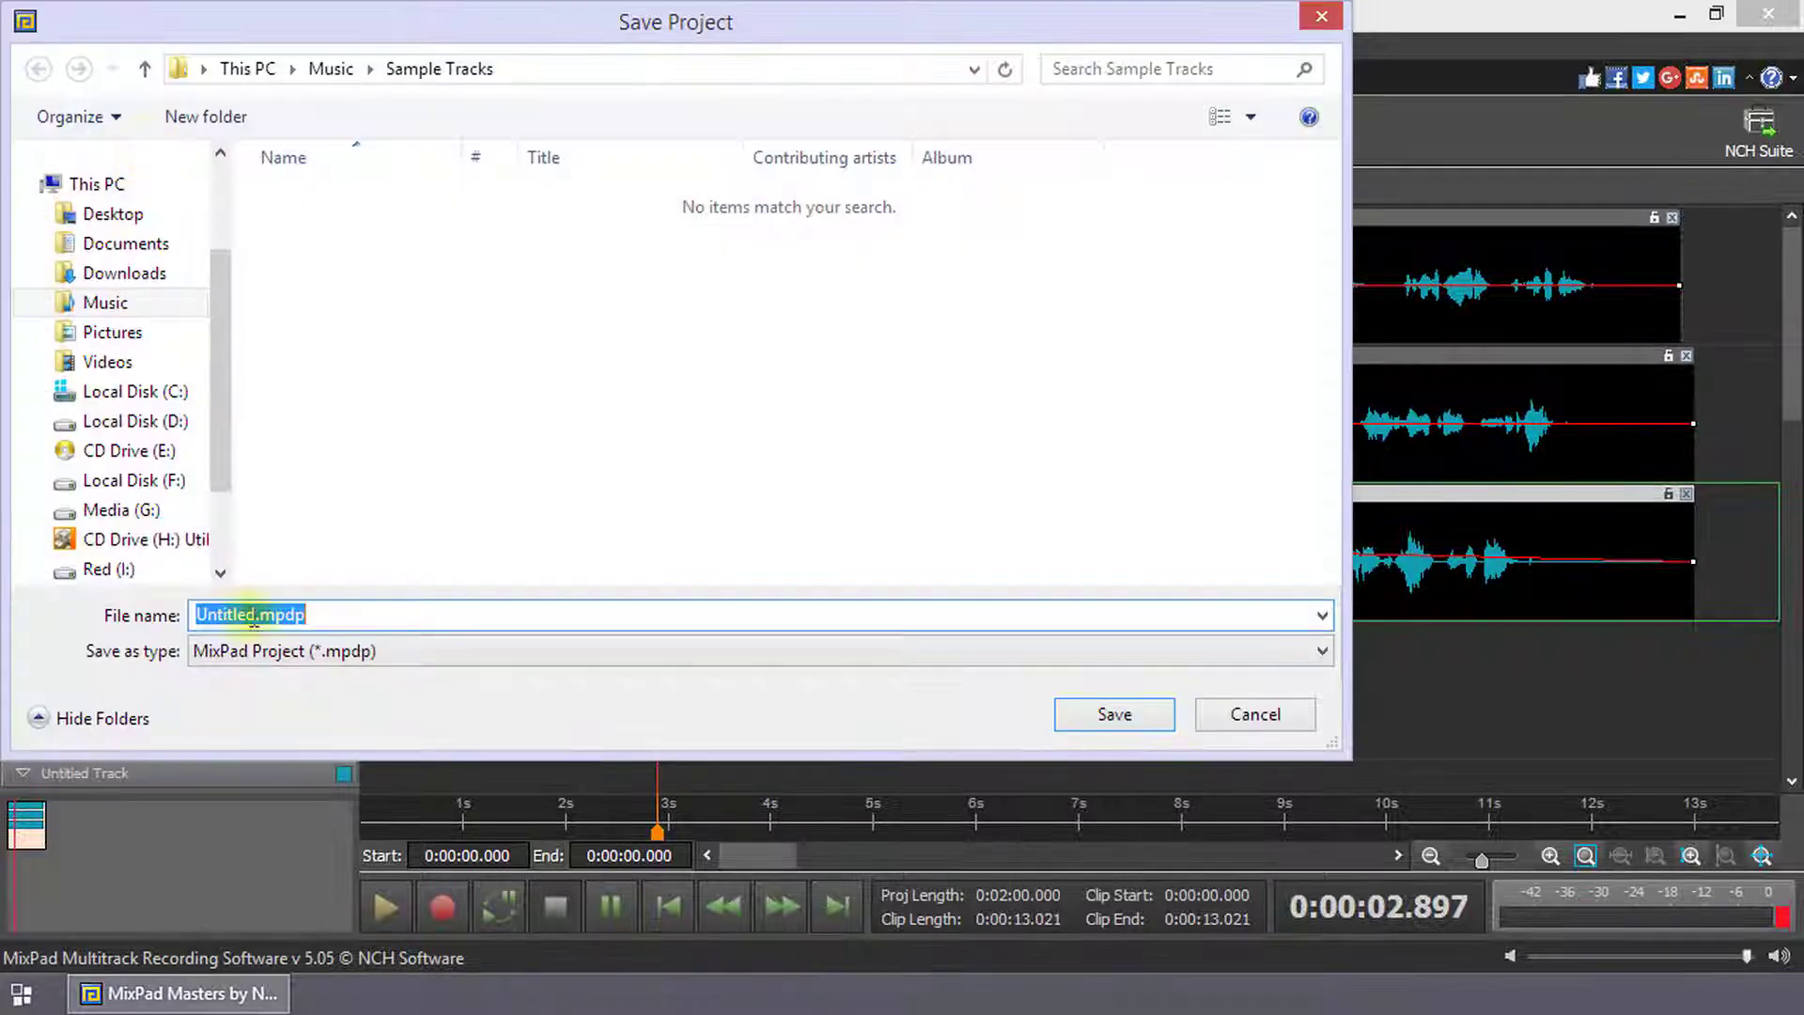
{"action": "left_click_drag", "start_coordinate": [254, 615], "coordinate": [161, 611]}
{"action": "type", "text": "Mix Project"}
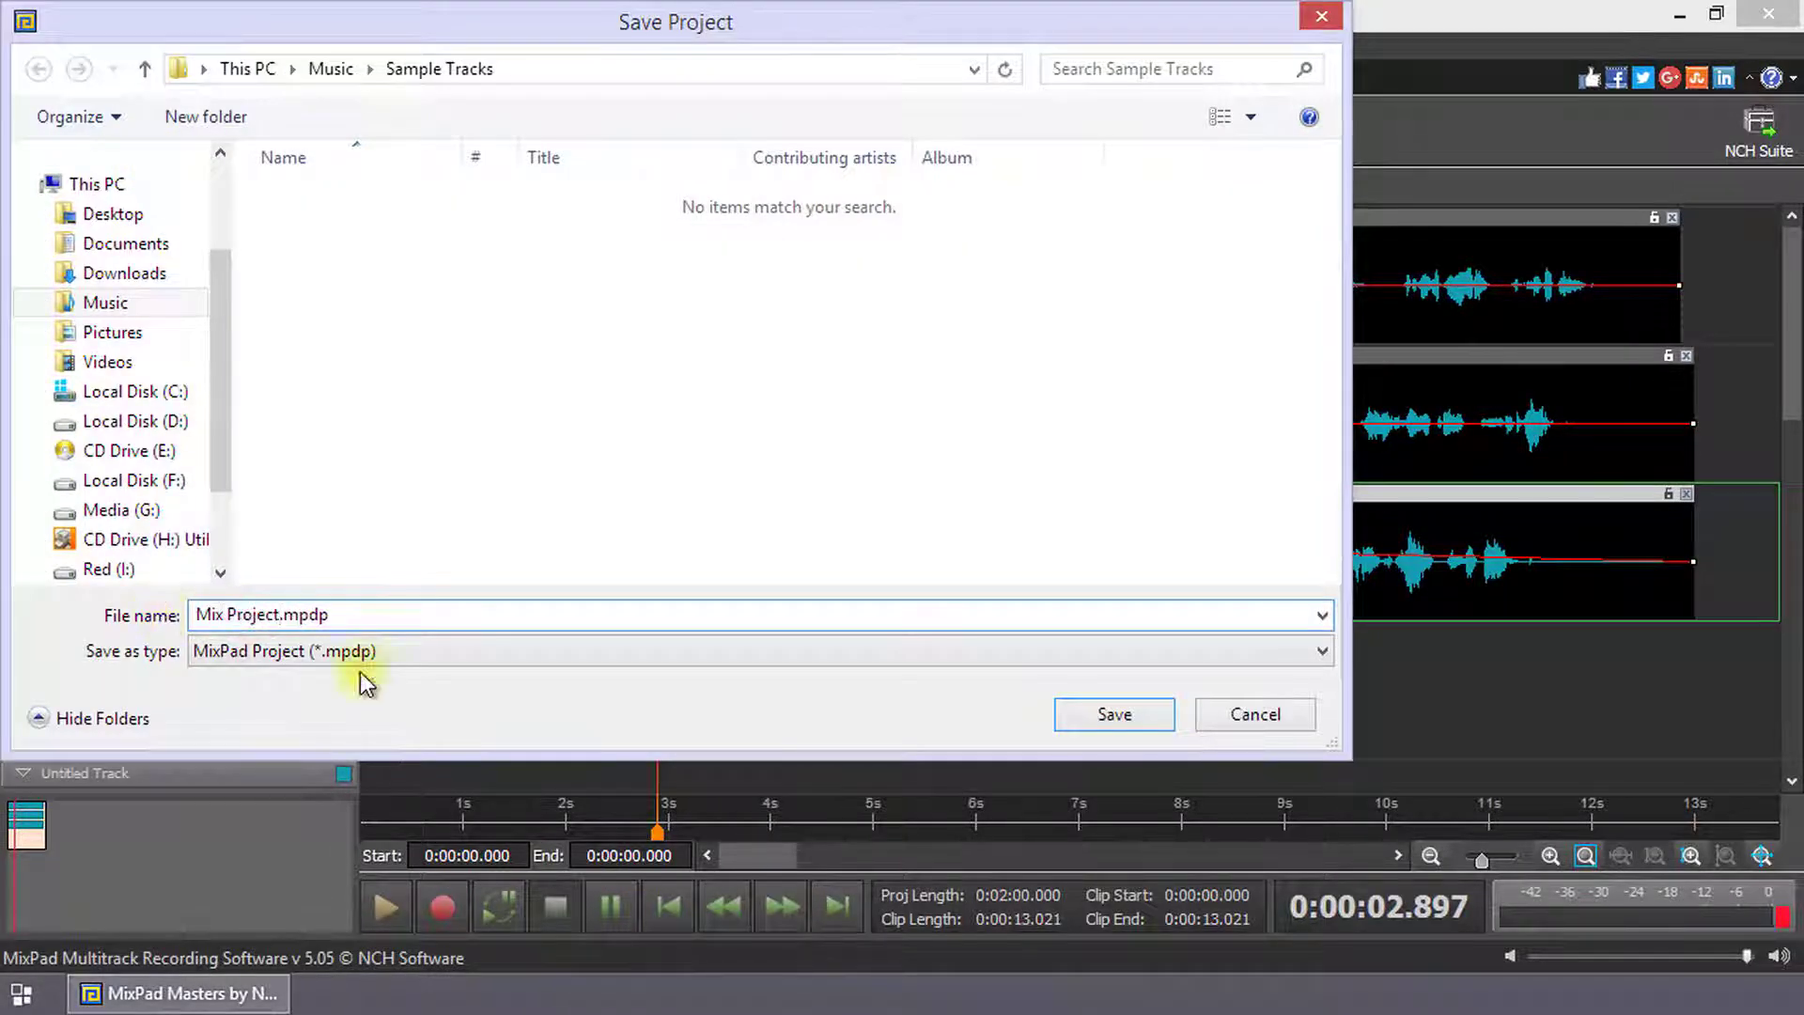
{"action": "left_click", "coordinate": [1120, 714]}
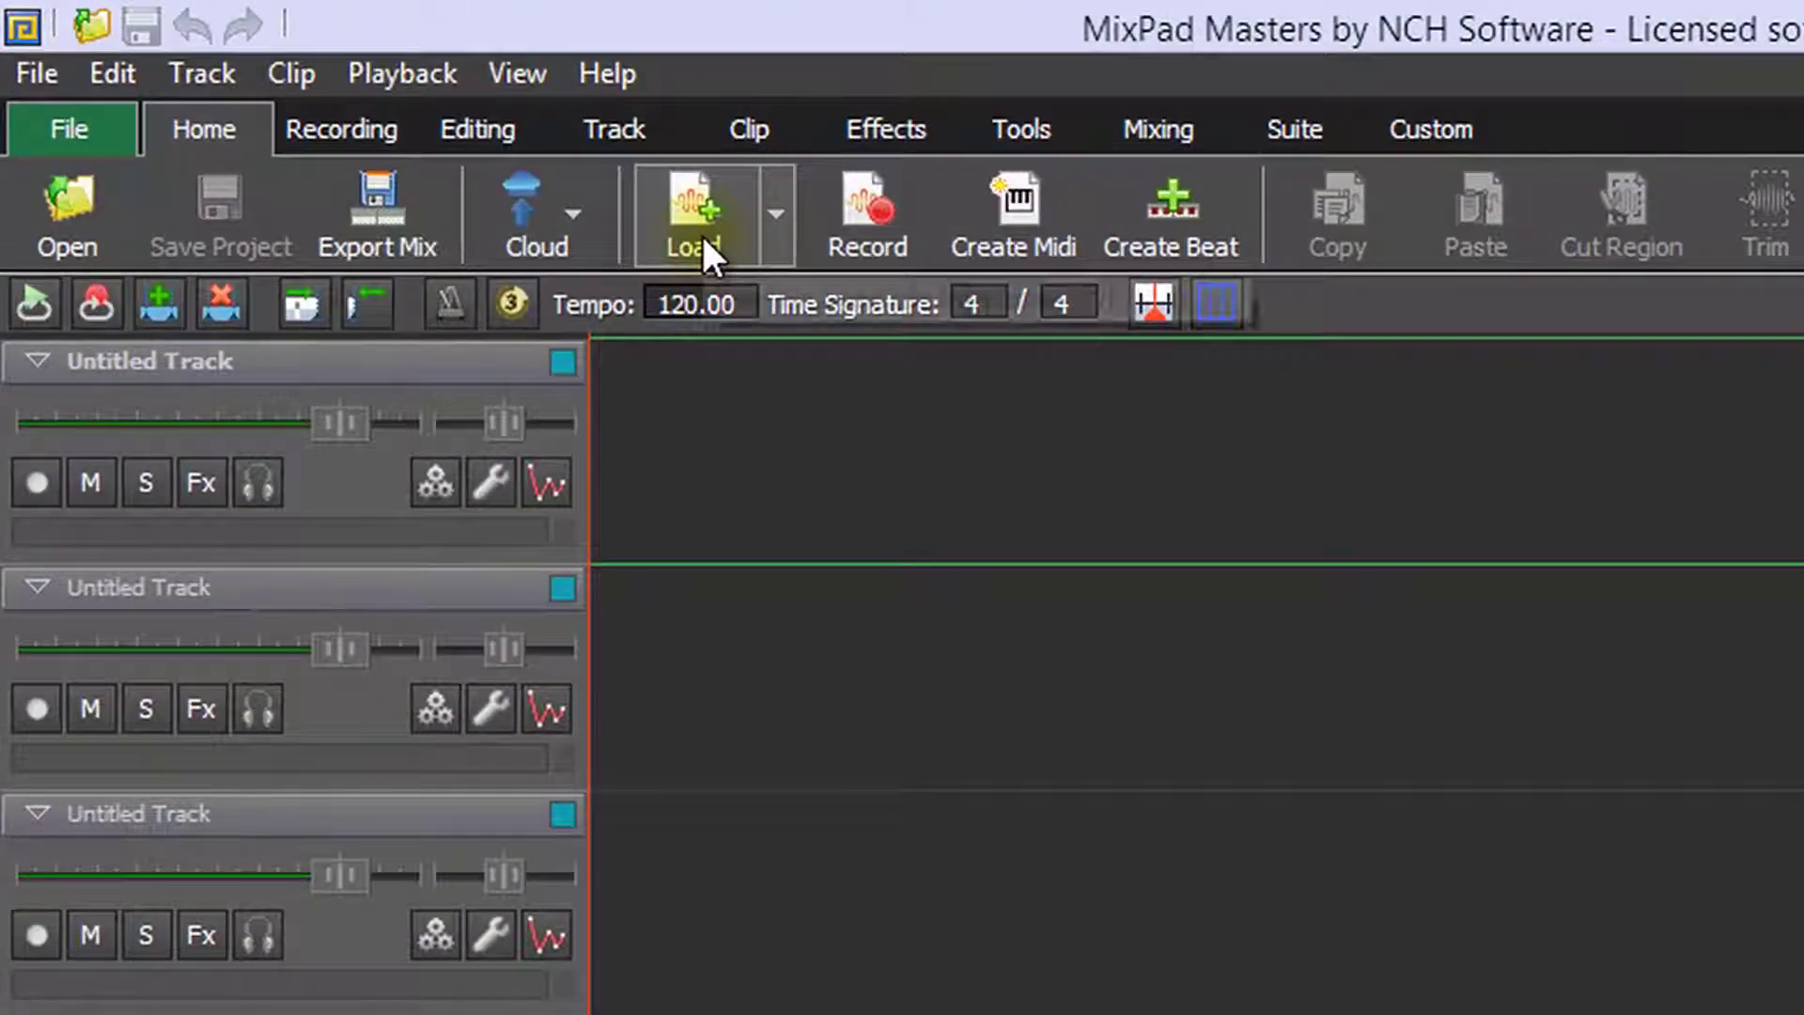
- Load track 01.mp3, track 02.mp3 and track 03.mp3 together as clips into the project
{"action": "left_click", "coordinate": [701, 235]}
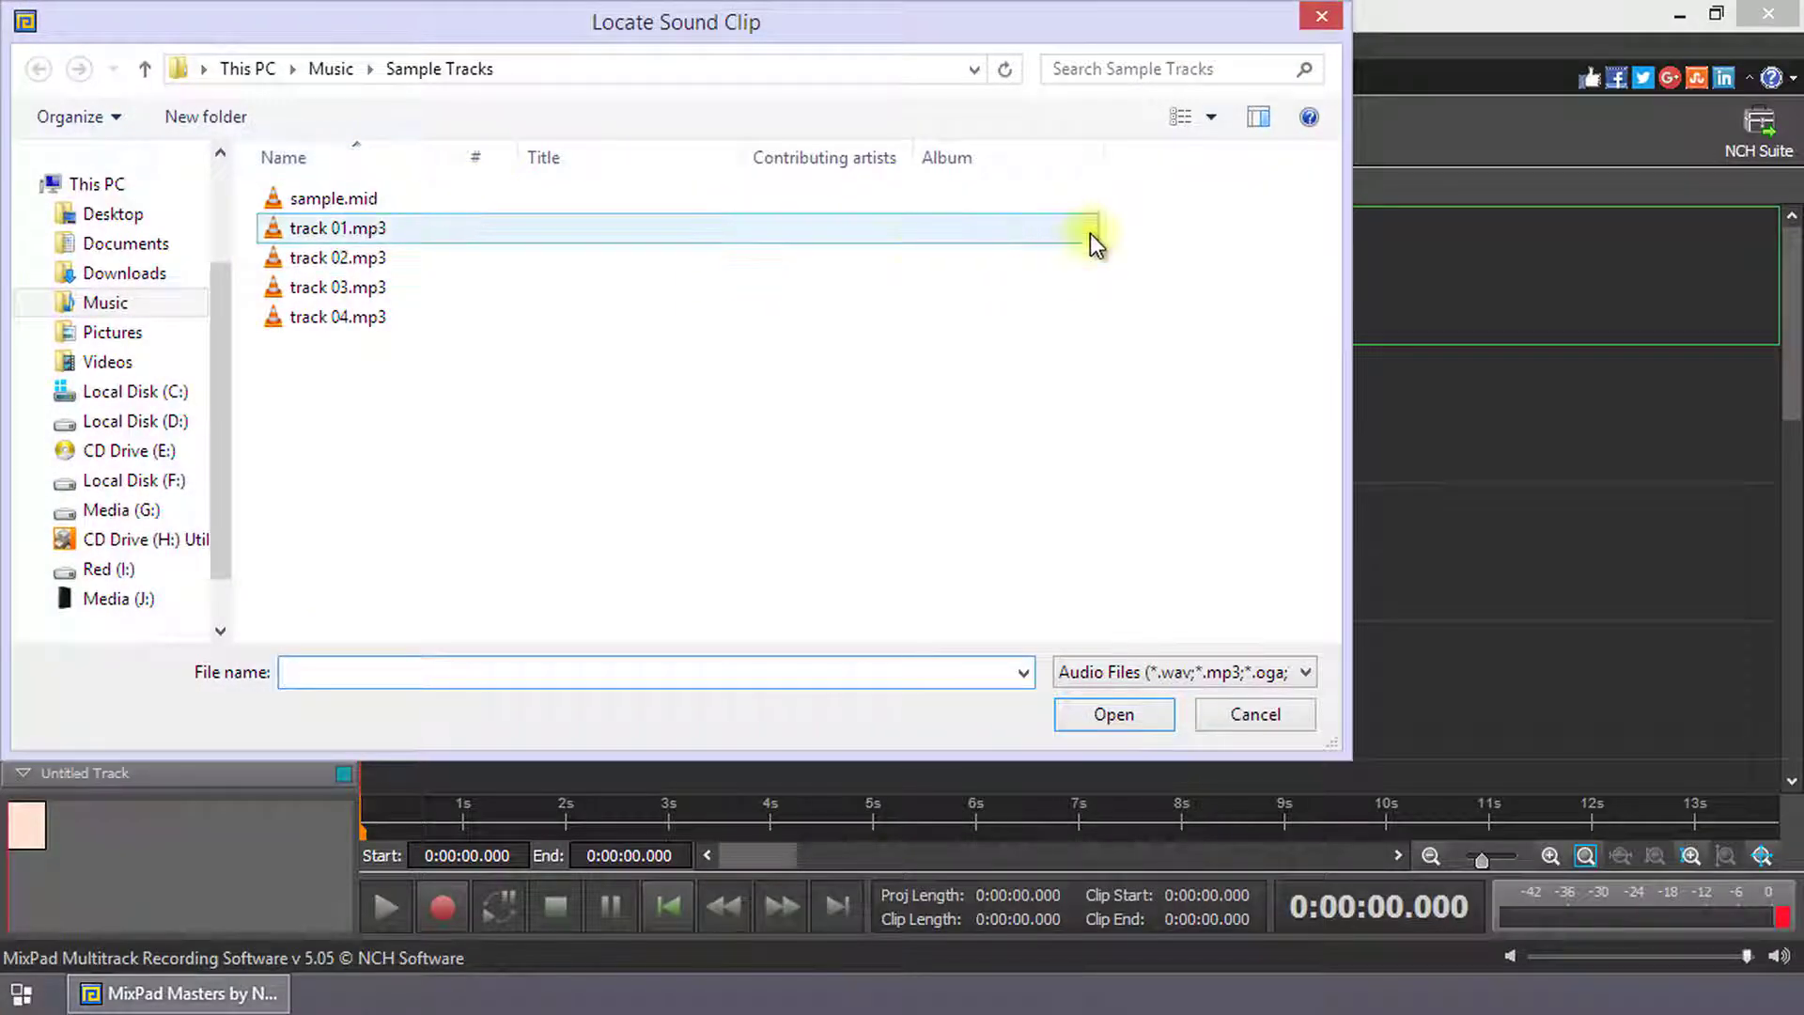
{"action": "left_click_drag", "start_coordinate": [1132, 212], "coordinate": [916, 312]}
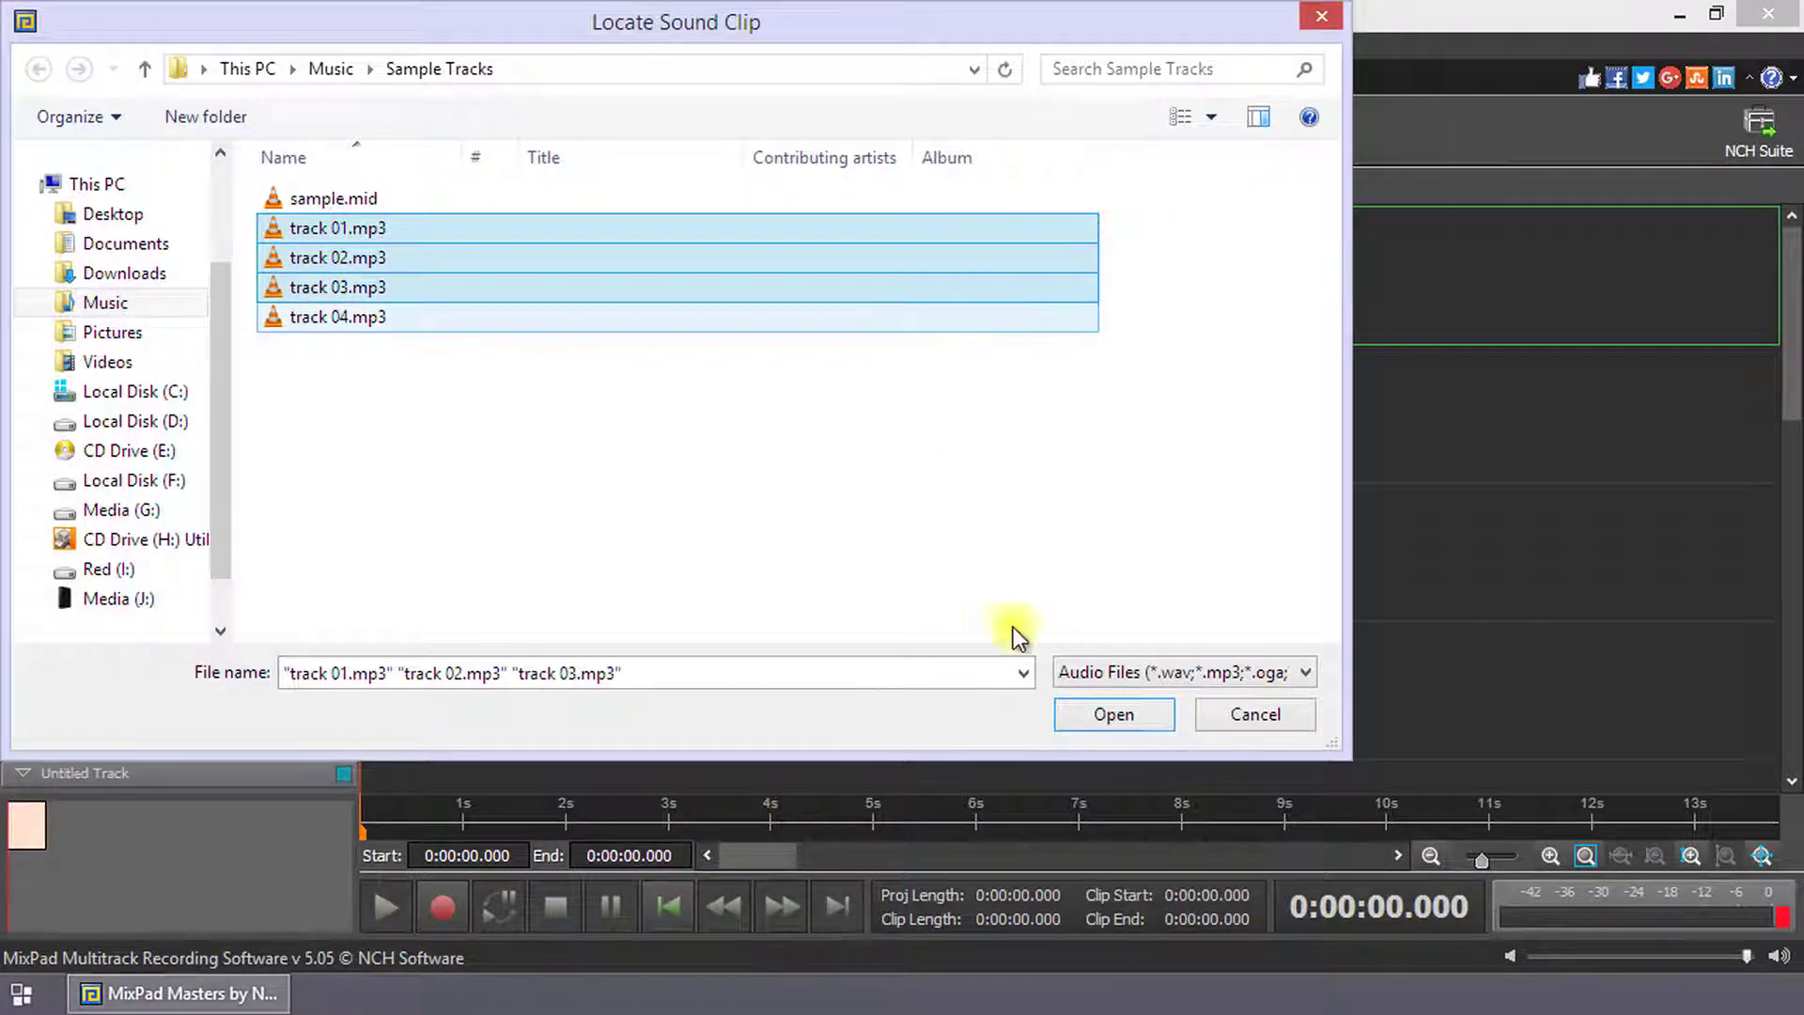
{"action": "left_click", "coordinate": [1101, 720]}
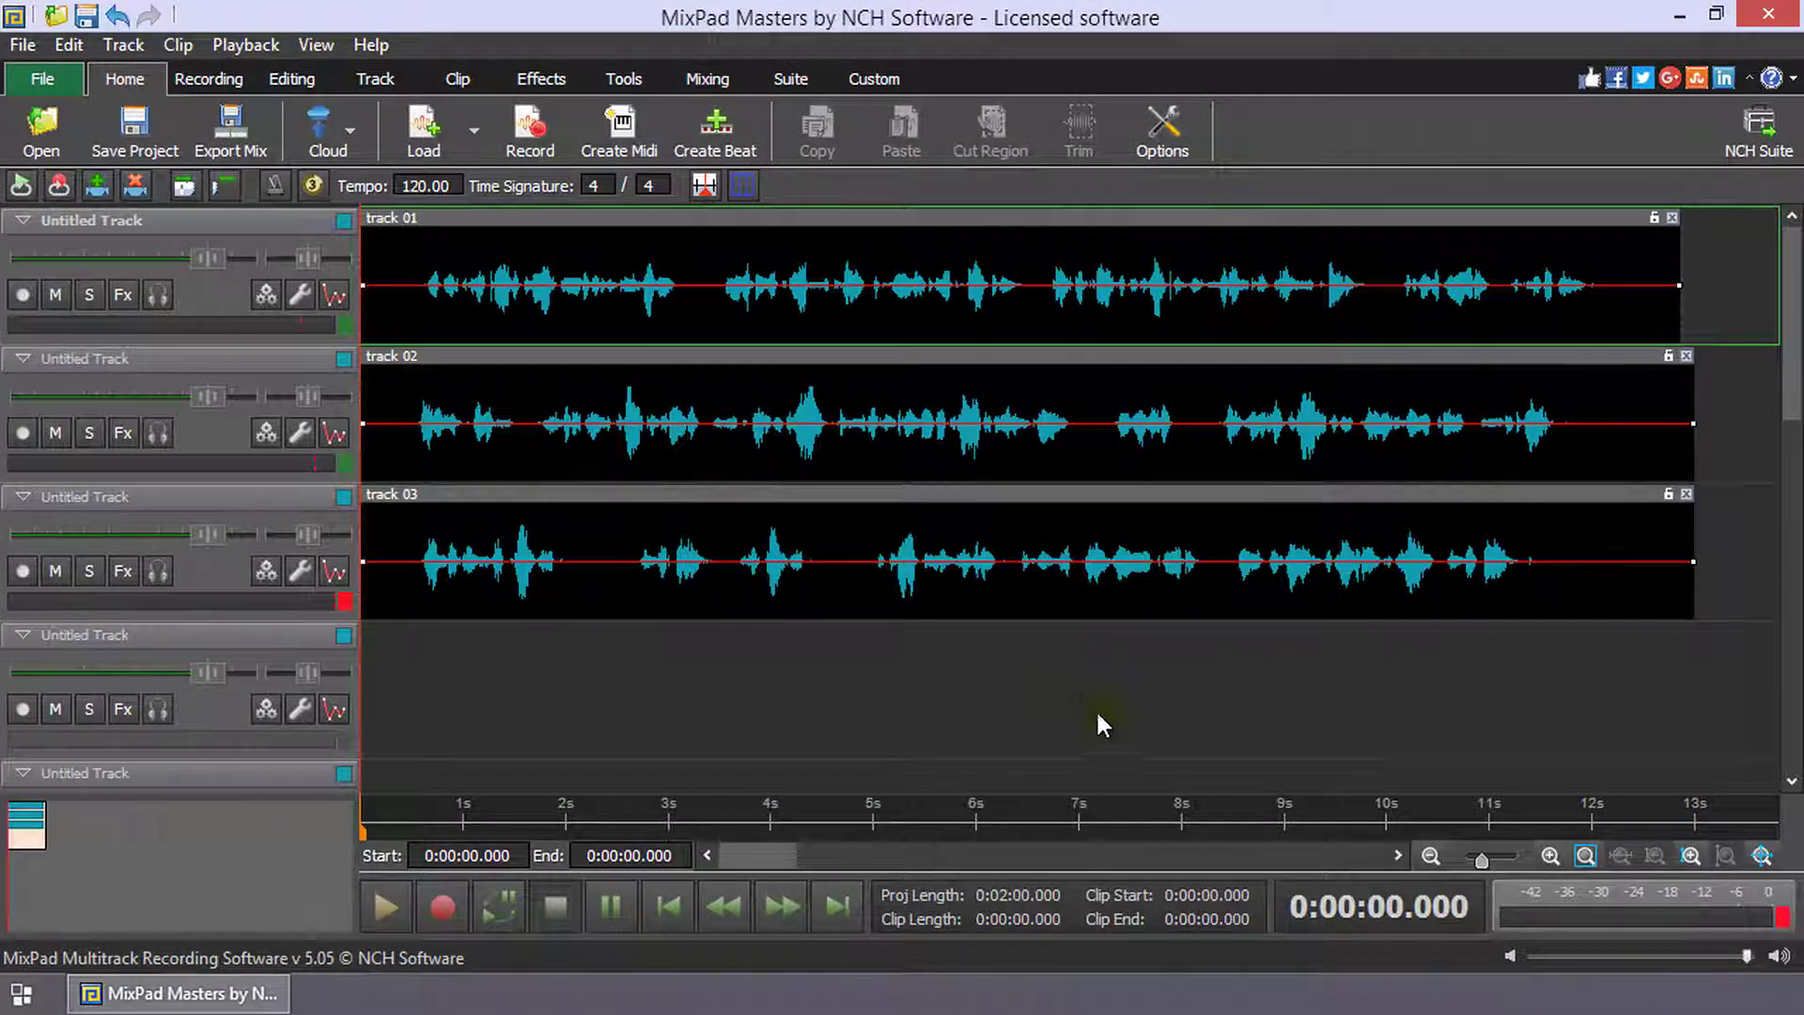
- Turn track 01's volume down to about -5 dB and lower track 02's volume slightly
{"action": "mouse_move", "coordinate": [783, 357]}
{"action": "left_mouse_down"}
{"action": "mouse_move", "coordinate": [846, 354]}
{"action": "mouse_move", "coordinate": [780, 361]}
{"action": "left_mouse_up"}
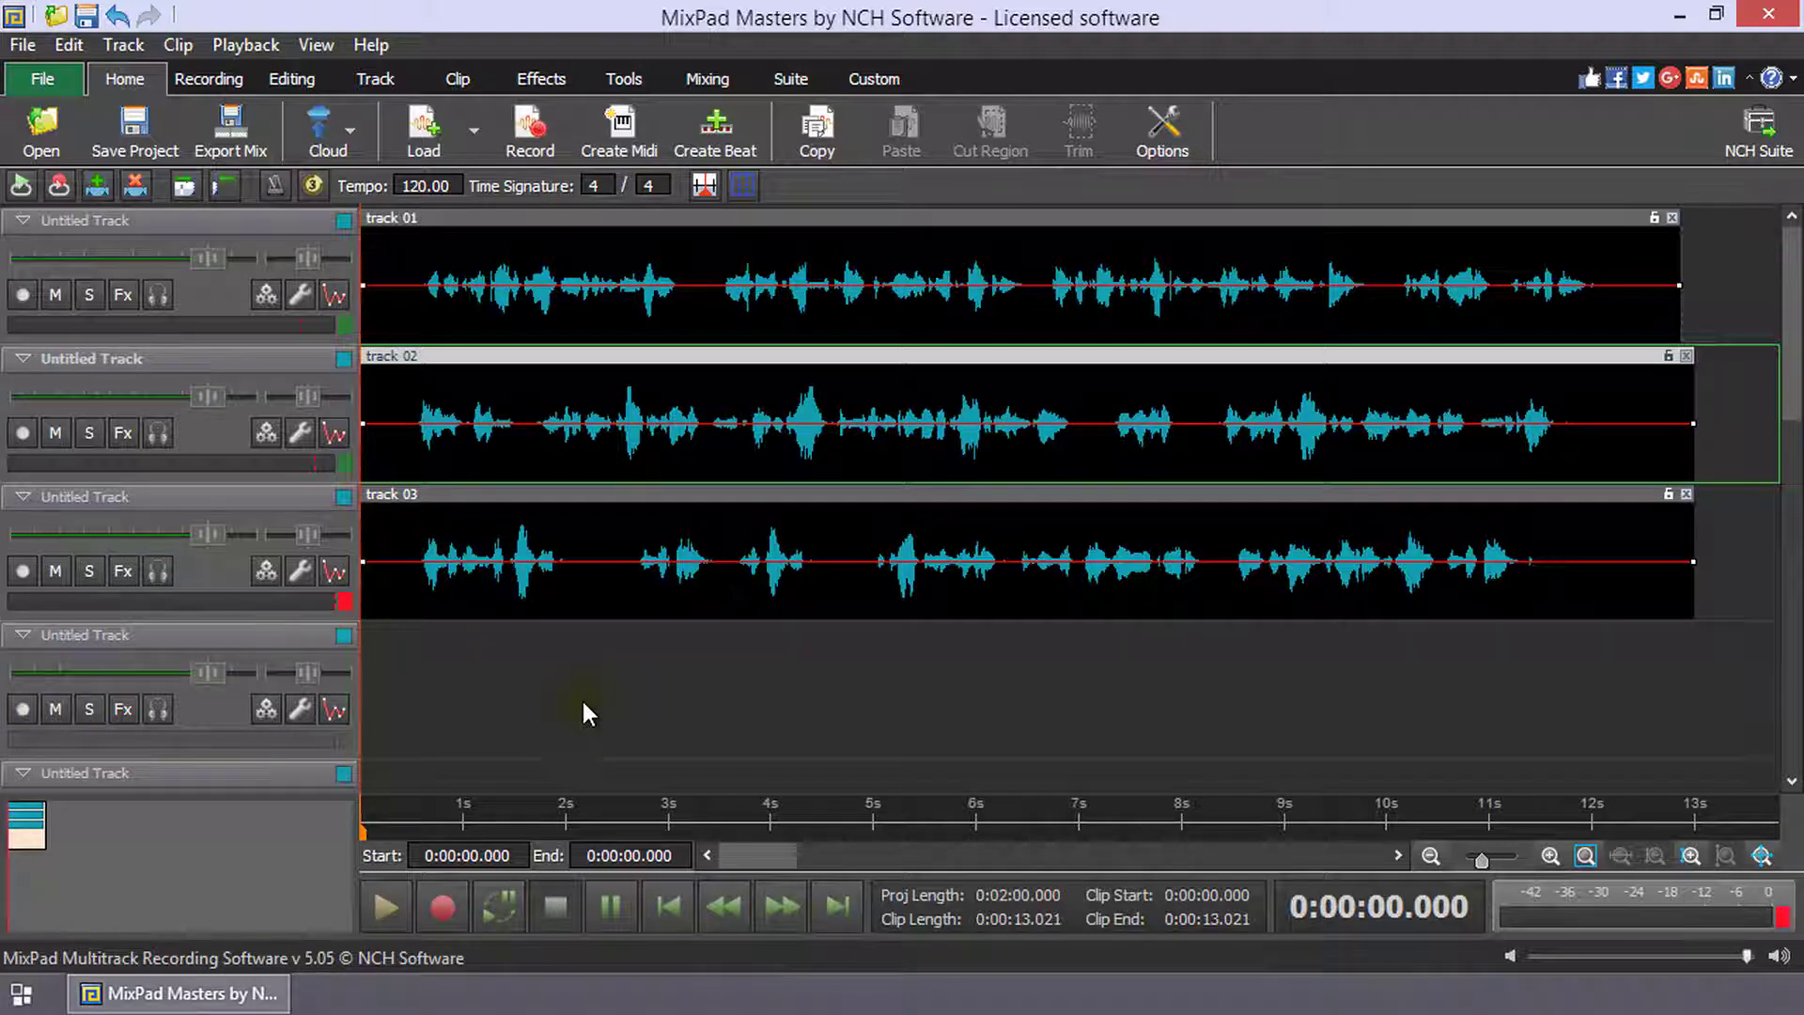
{"action": "left_click_drag", "start_coordinate": [207, 257], "coordinate": [201, 265]}
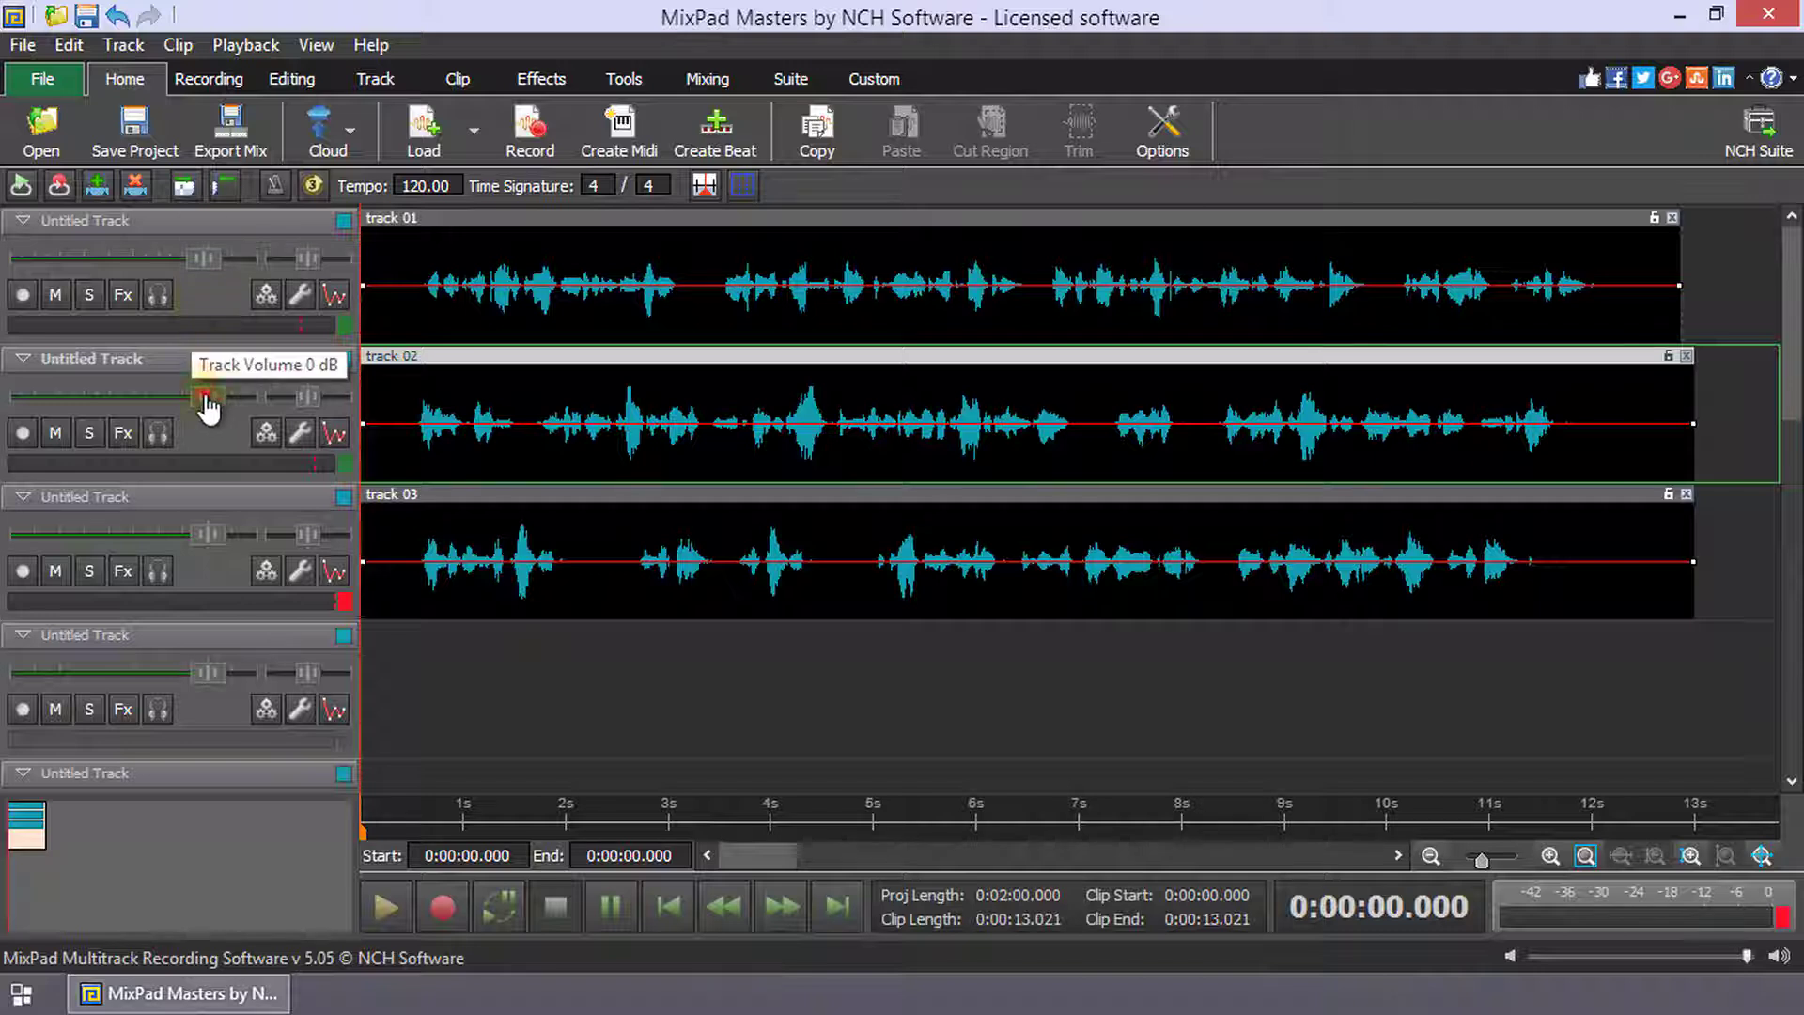
{"action": "left_click_drag", "start_coordinate": [207, 406], "coordinate": [181, 403]}
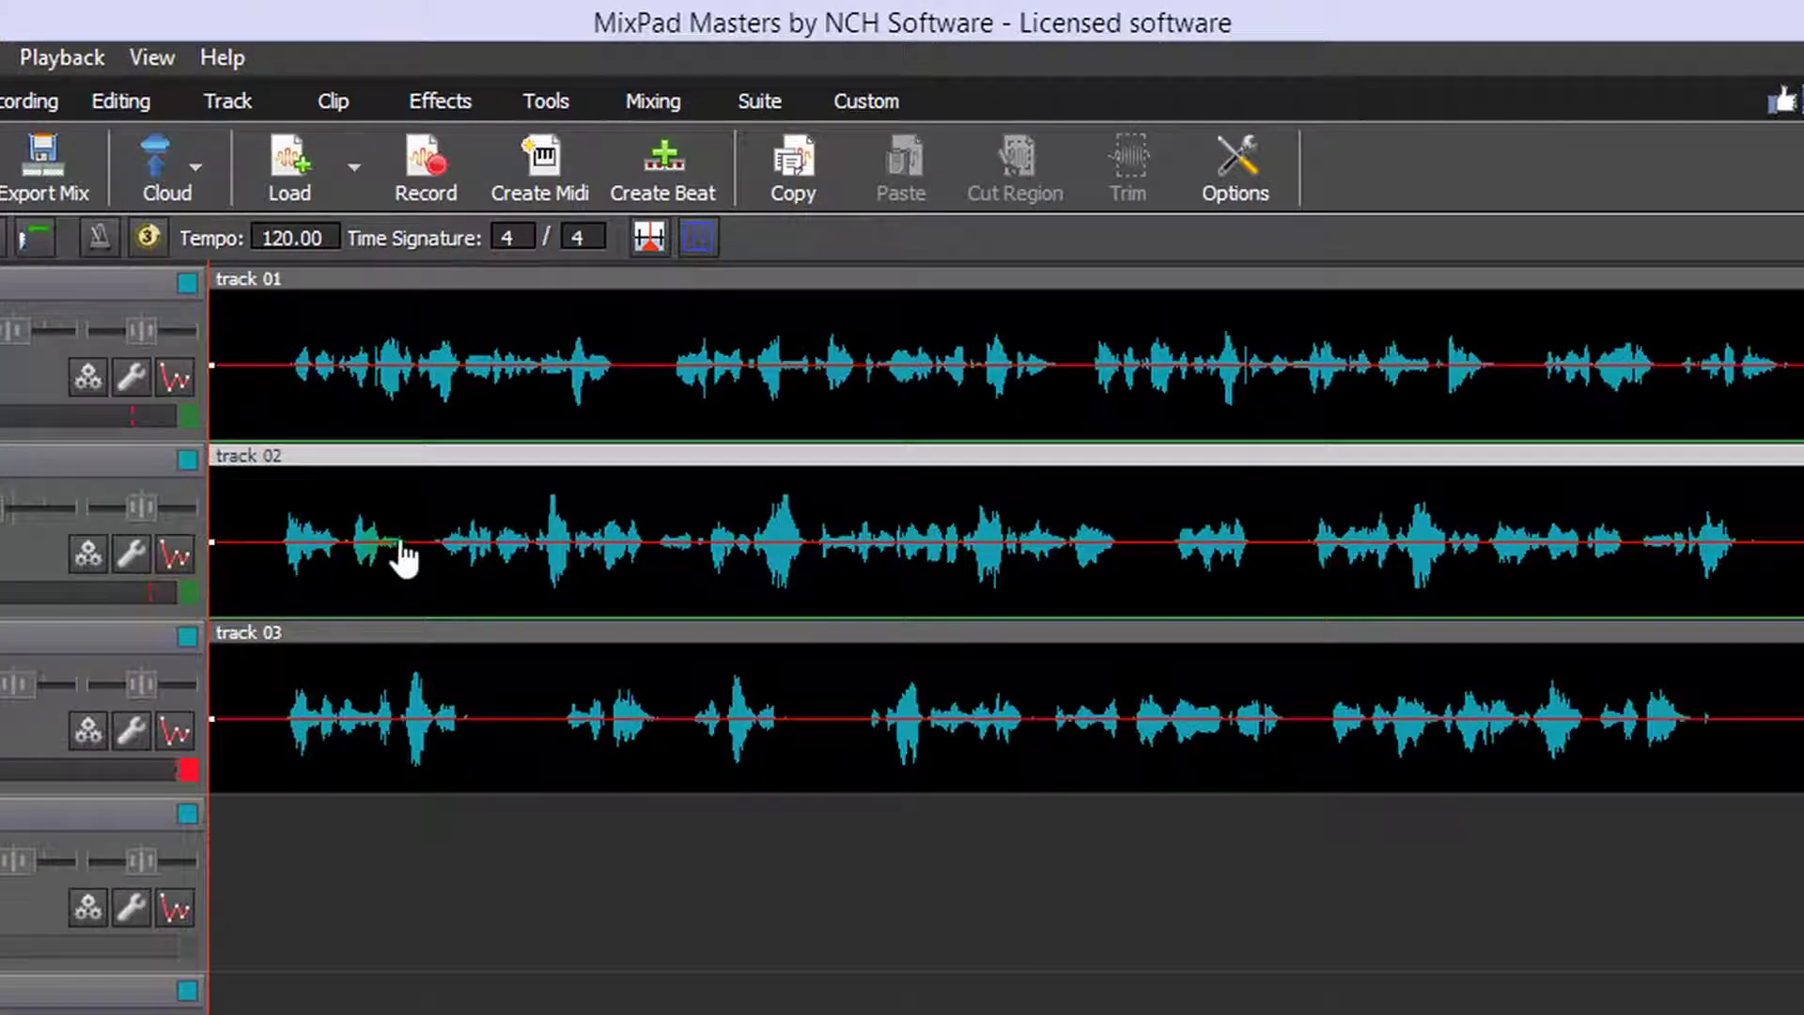
- Add a boosted volume point early on track 02, nudge a later point right, and delete an extra start point
{"action": "left_click", "coordinate": [180, 554]}
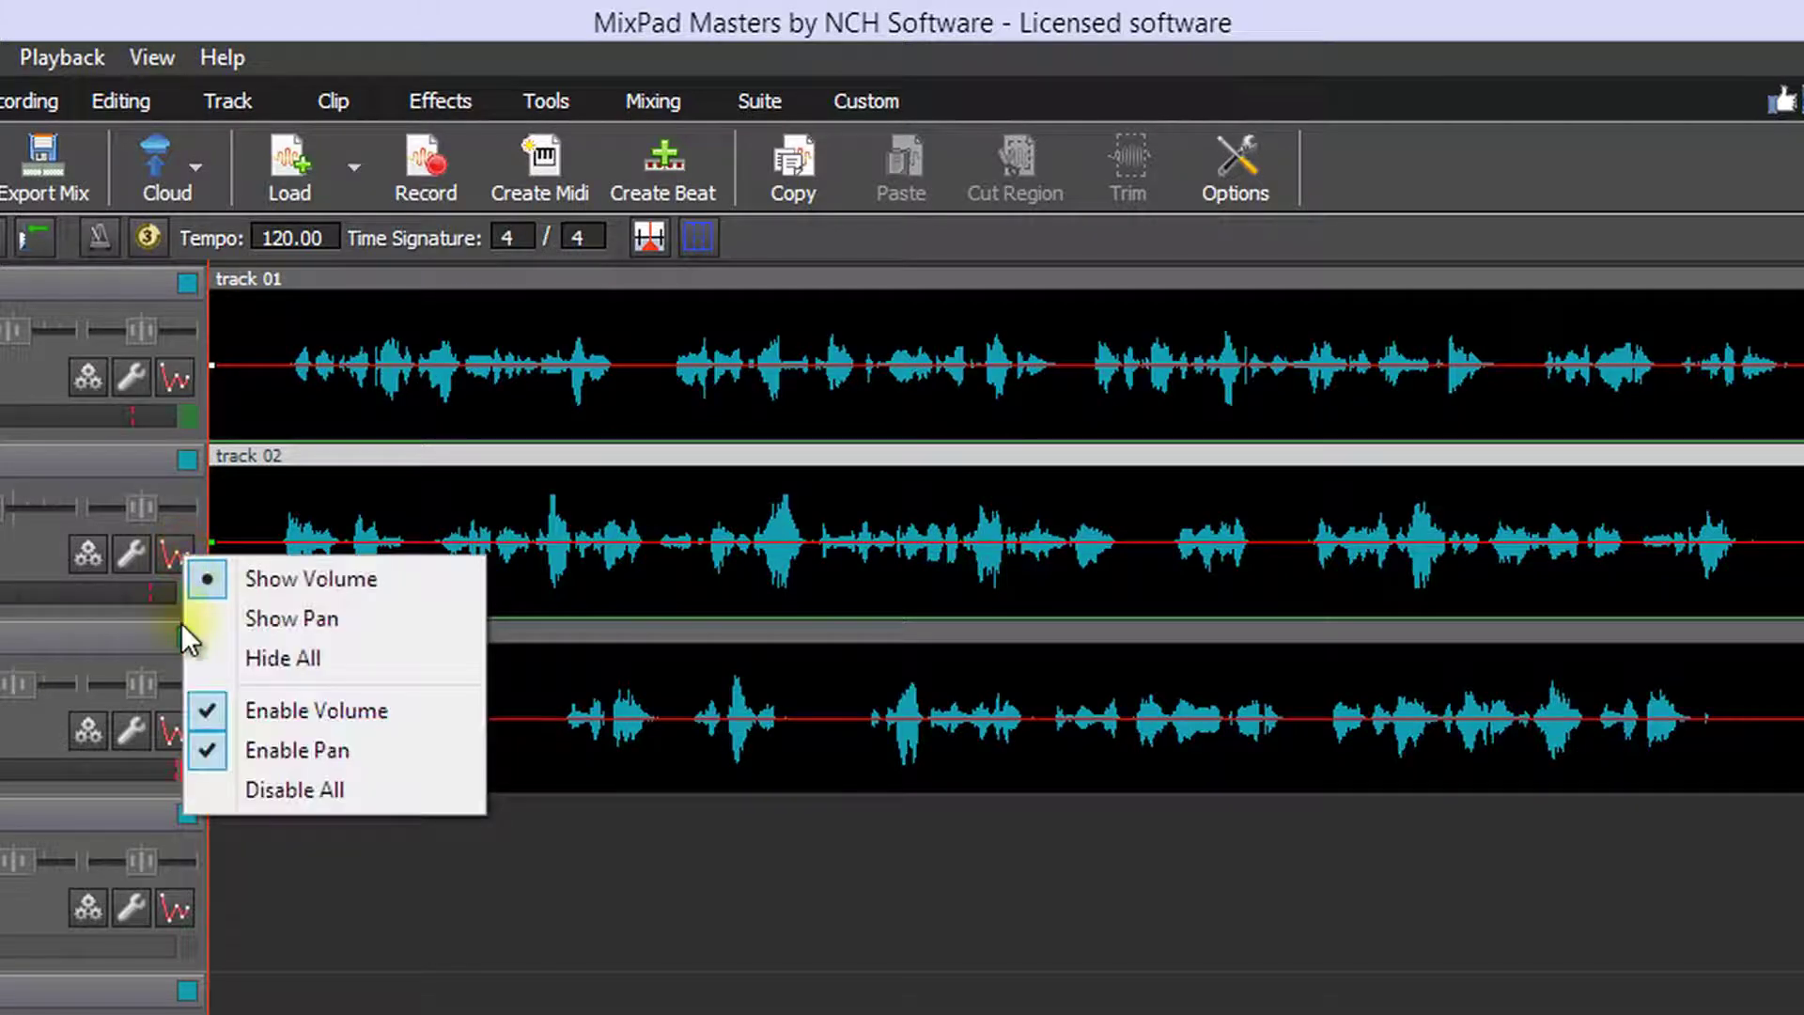
{"action": "left_click", "coordinate": [263, 539]}
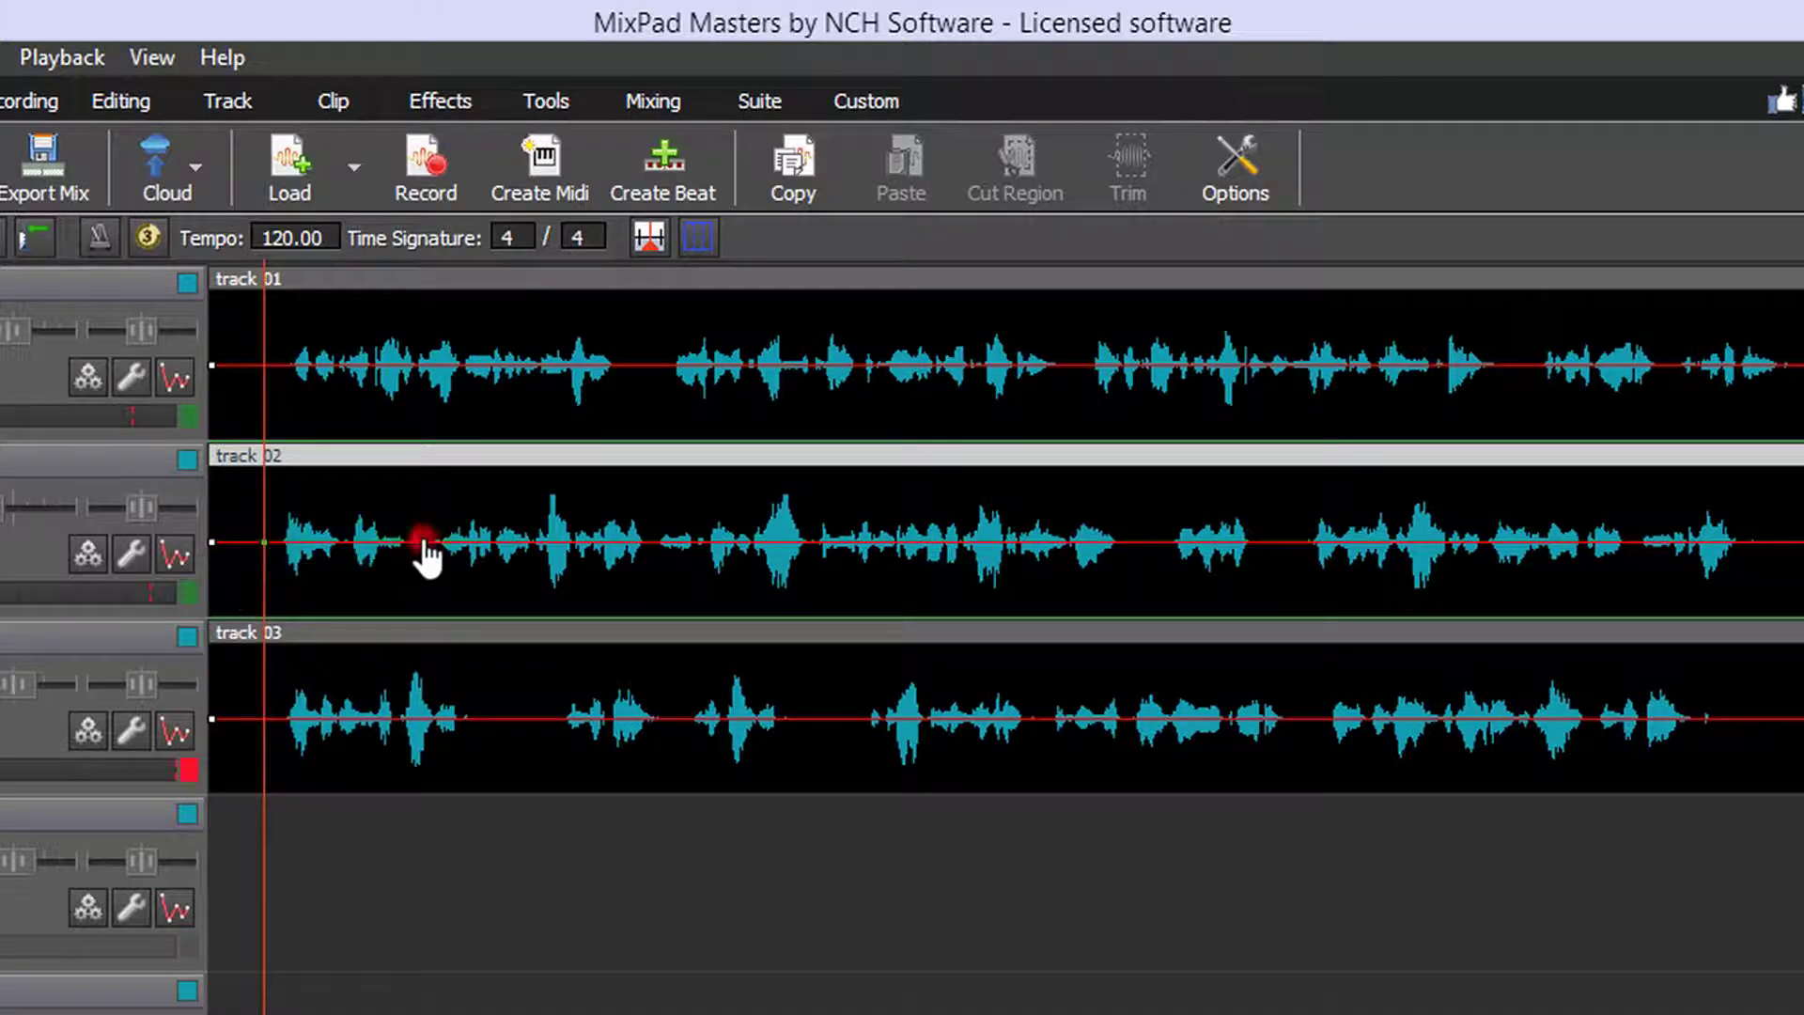
{"action": "left_click_drag", "start_coordinate": [424, 543], "coordinate": [427, 502]}
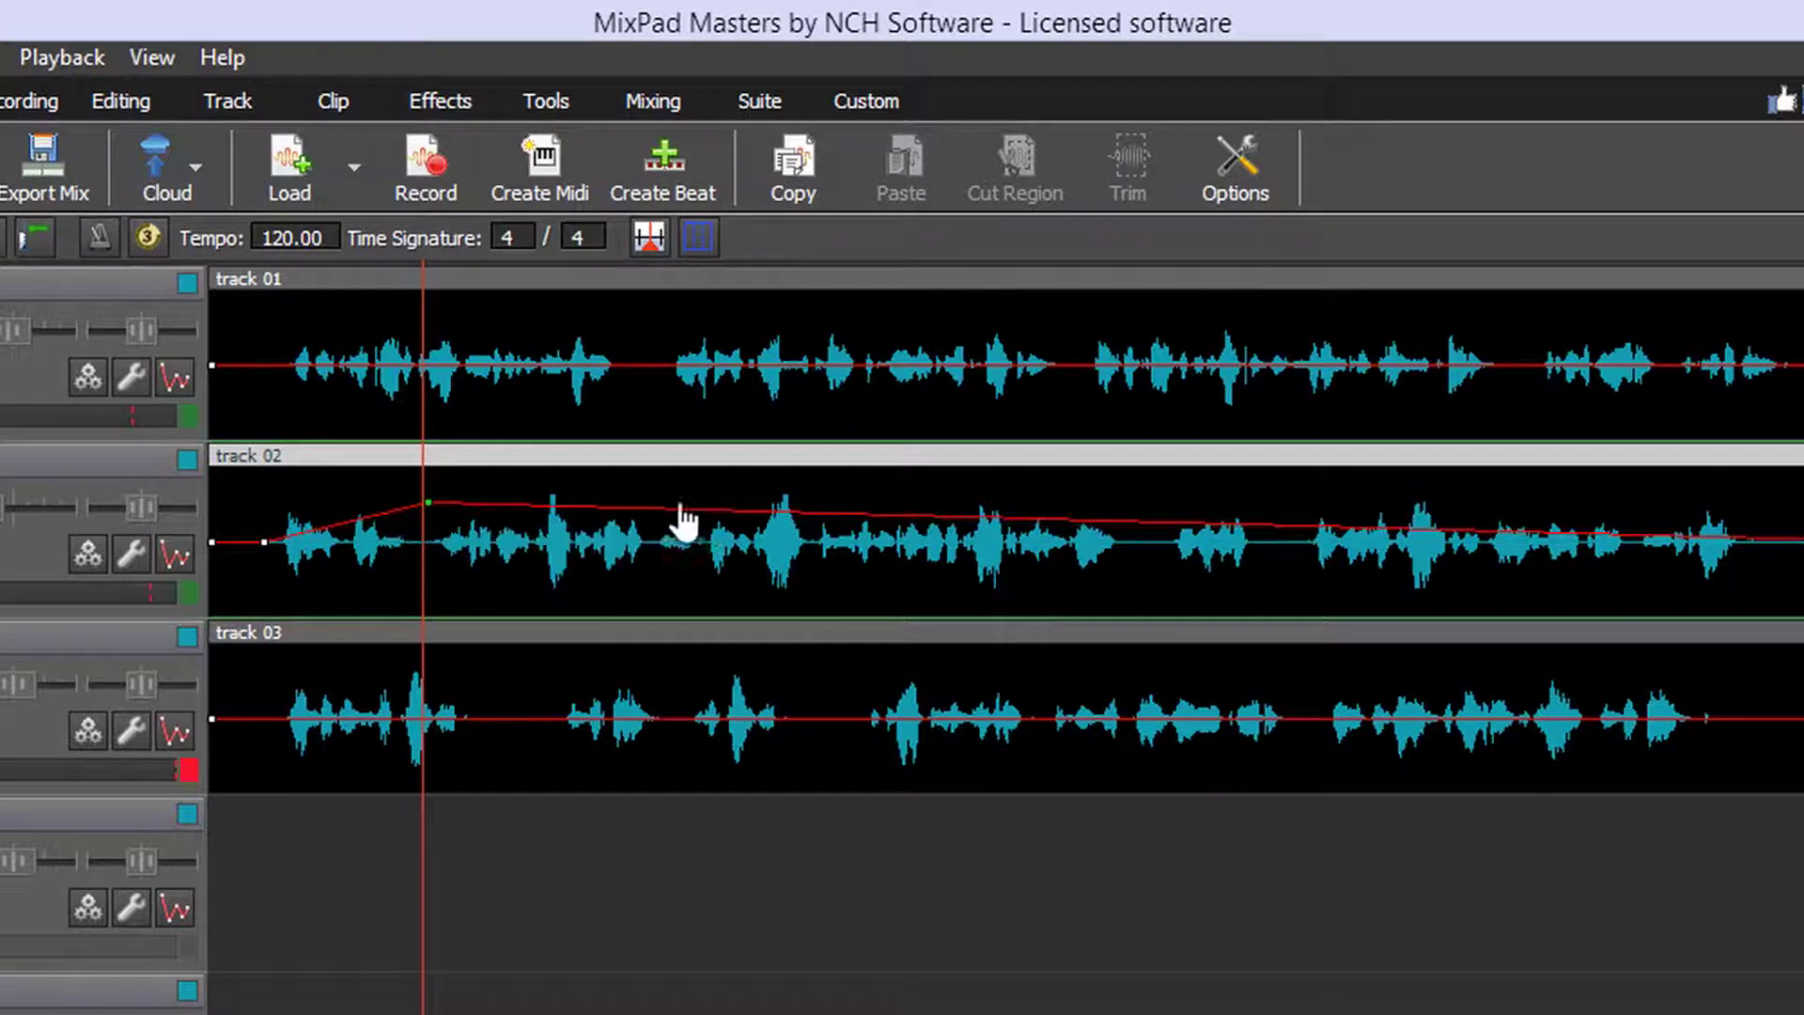
{"action": "left_click", "coordinate": [716, 518]}
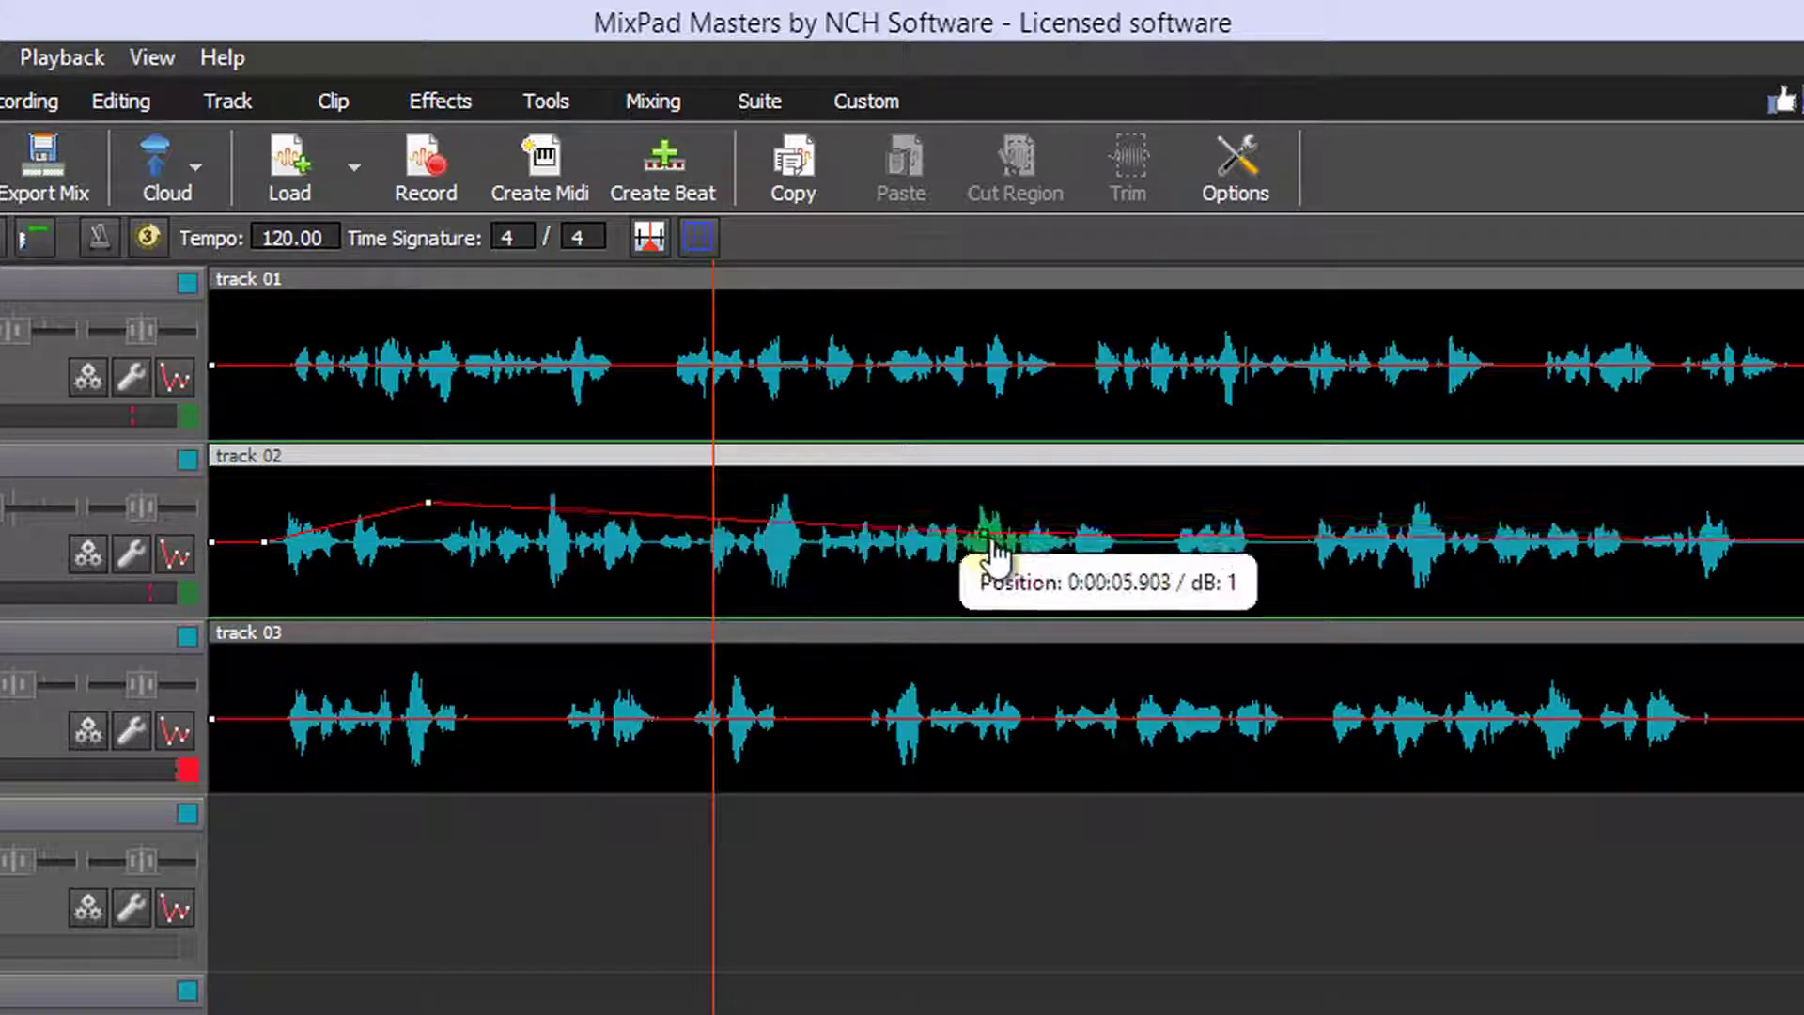
{"action": "left_click_drag", "start_coordinate": [995, 552], "coordinate": [1002, 557]}
{"action": "left_click", "coordinate": [267, 545]}
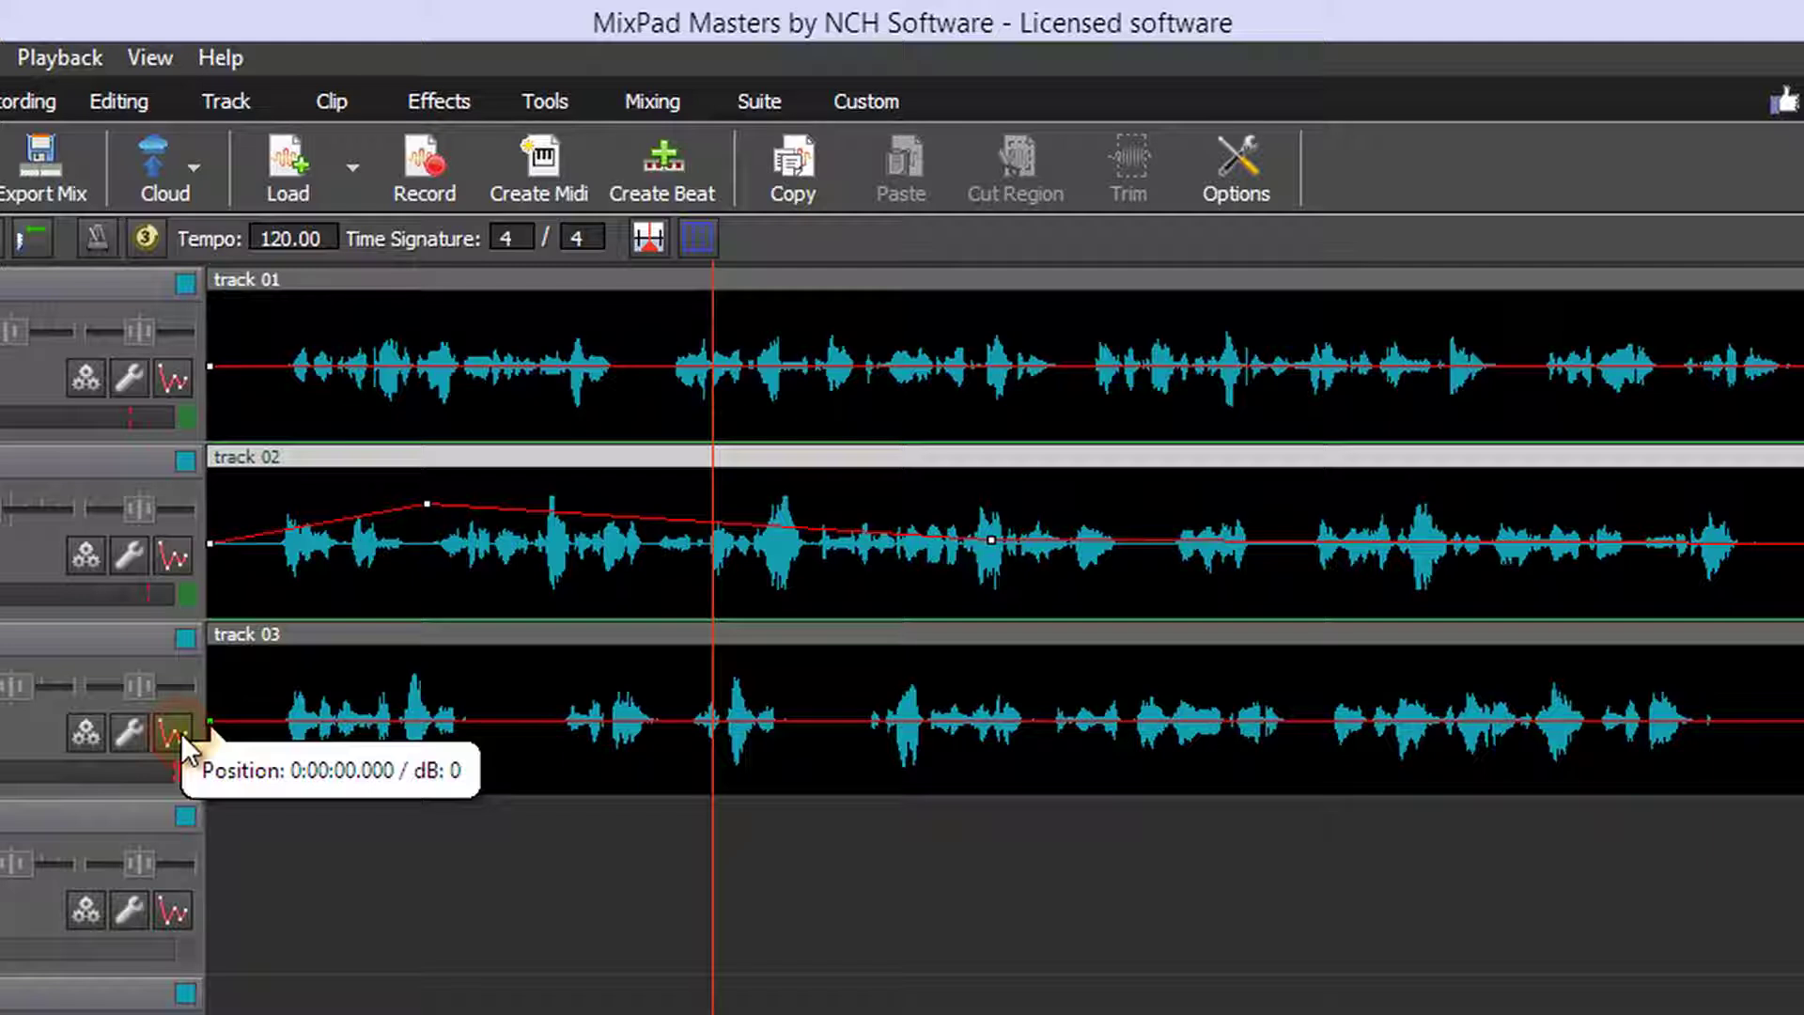
- Show the pan envelope on track 03
{"action": "left_click", "coordinate": [337, 569]}
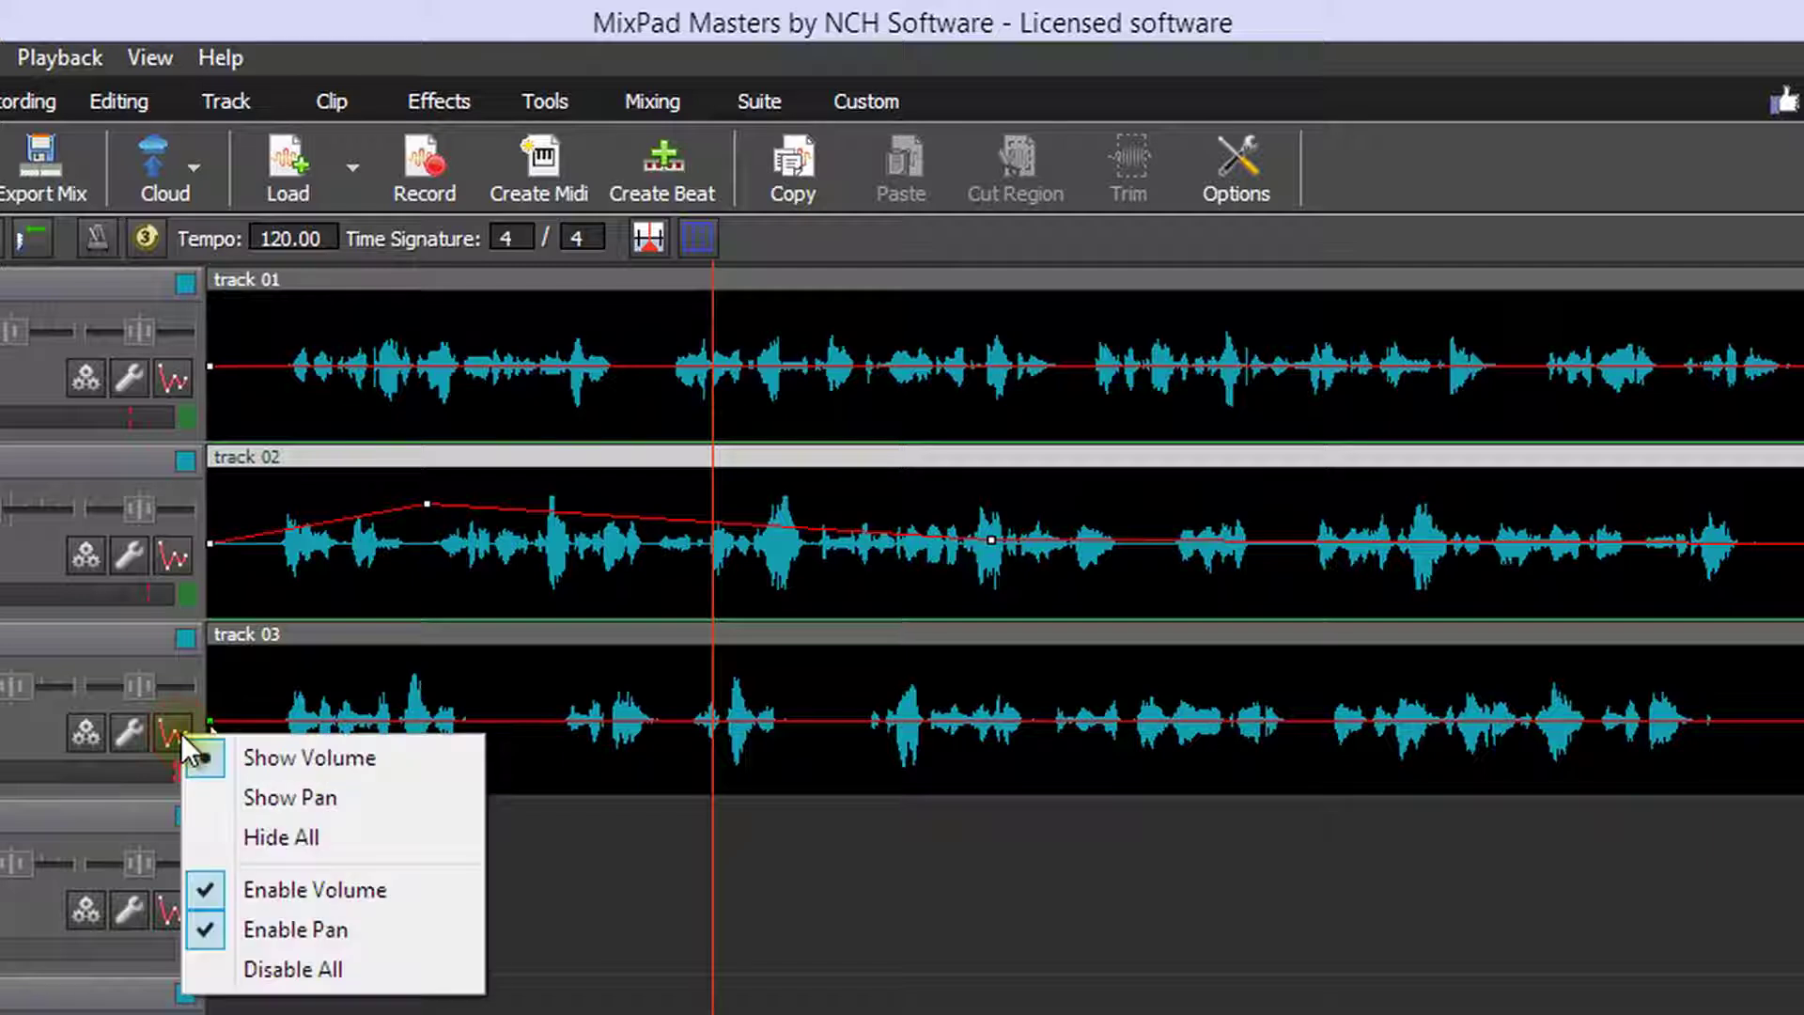
{"action": "left_click", "coordinate": [179, 732]}
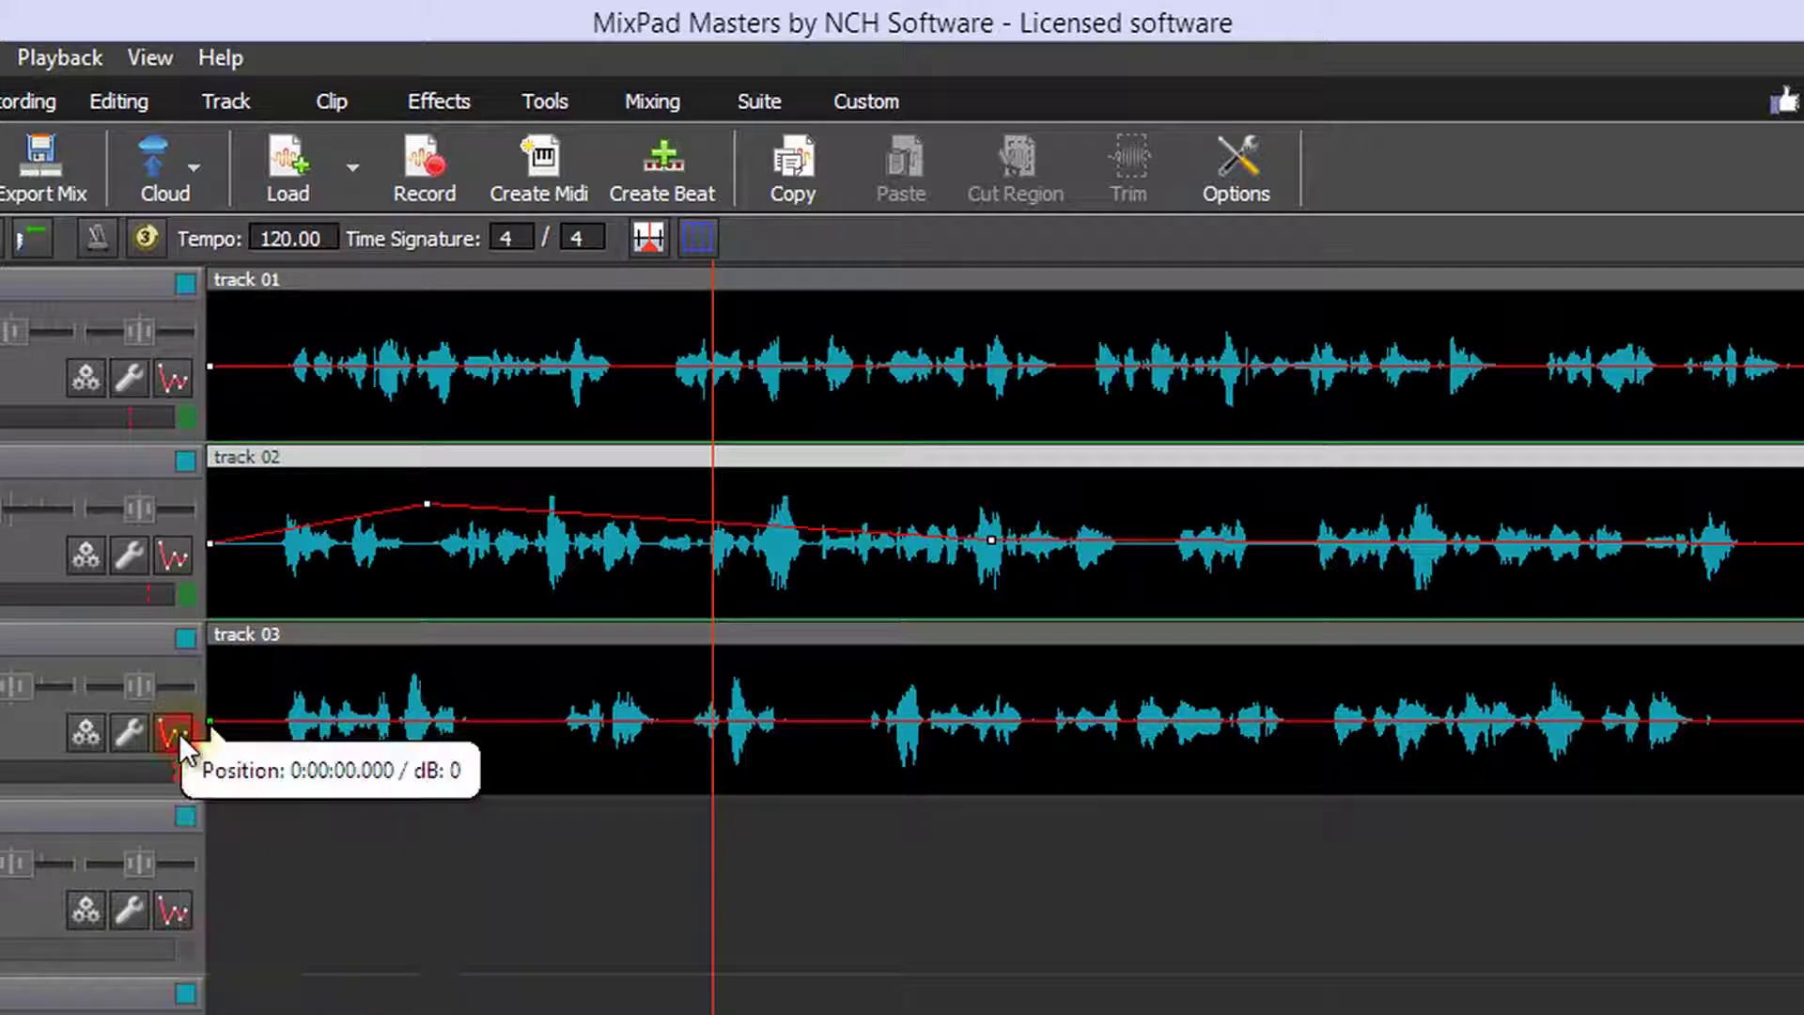
{"action": "left_click", "coordinate": [179, 731]}
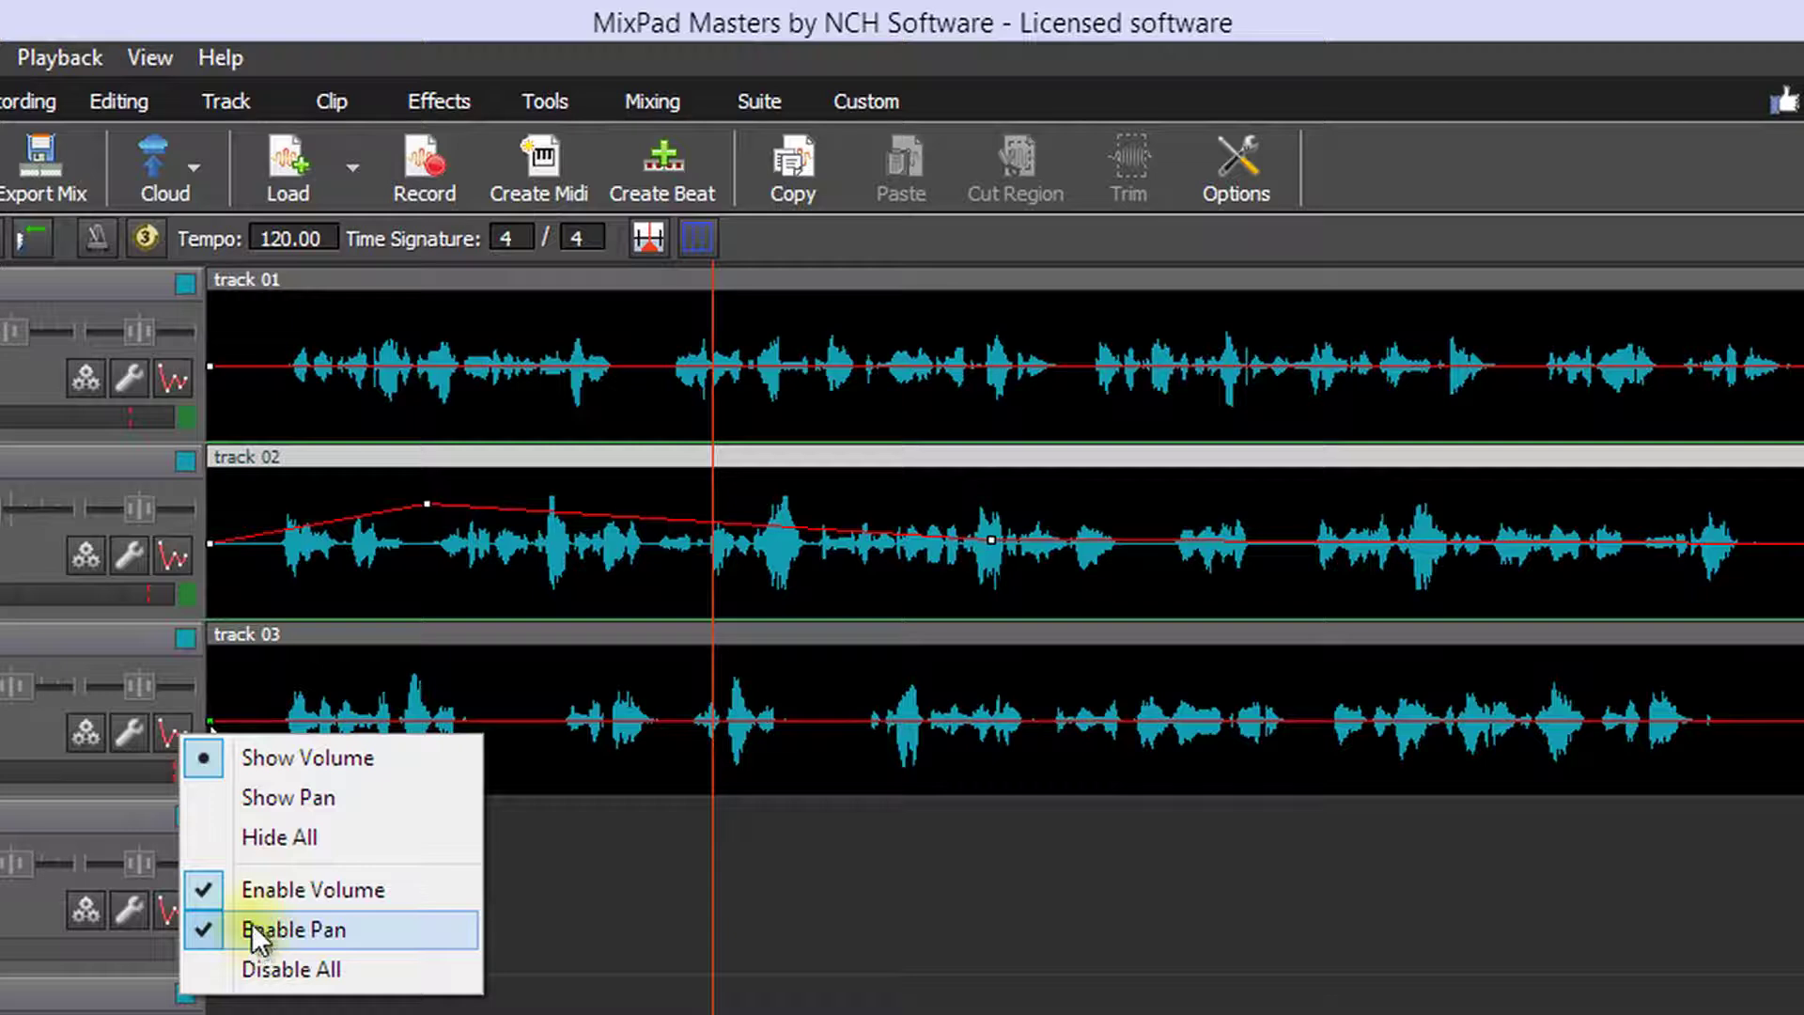
{"action": "left_click", "coordinate": [267, 796]}
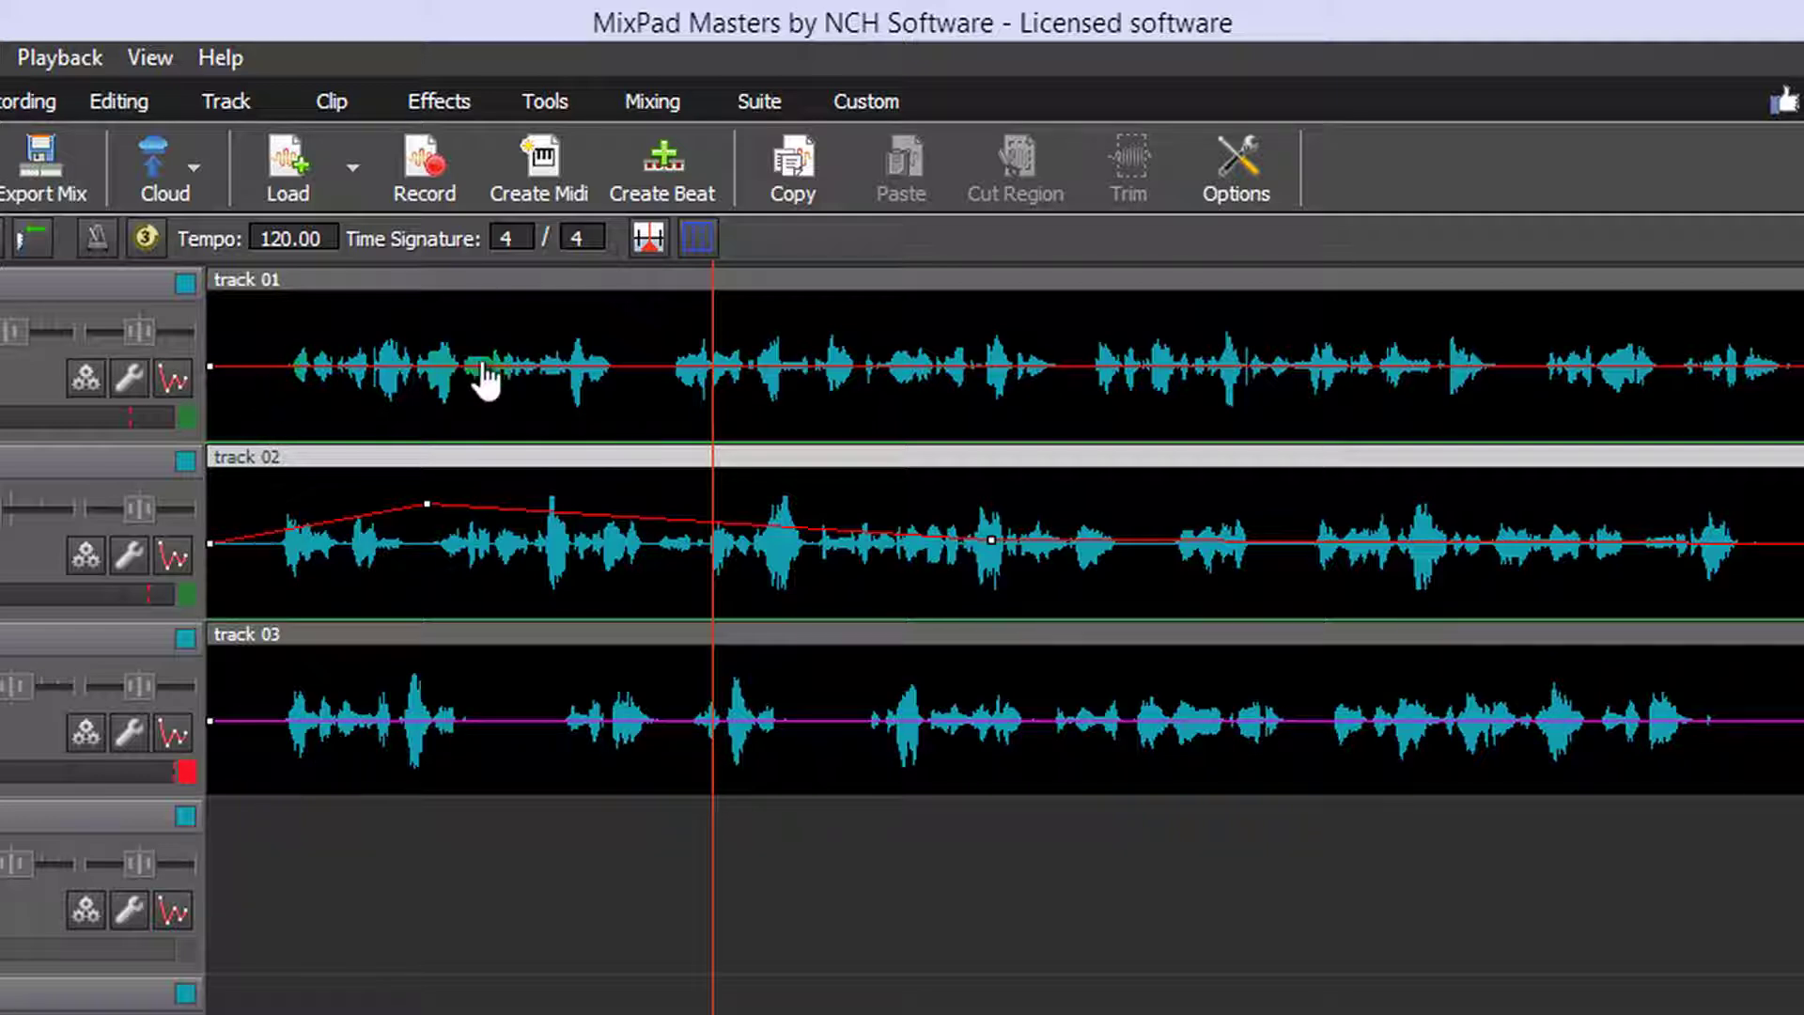
- Add pan points along track 03, raising two of them (one to about 0.76) and removing one
{"action": "left_click", "coordinate": [246, 721]}
{"action": "left_click", "coordinate": [514, 721]}
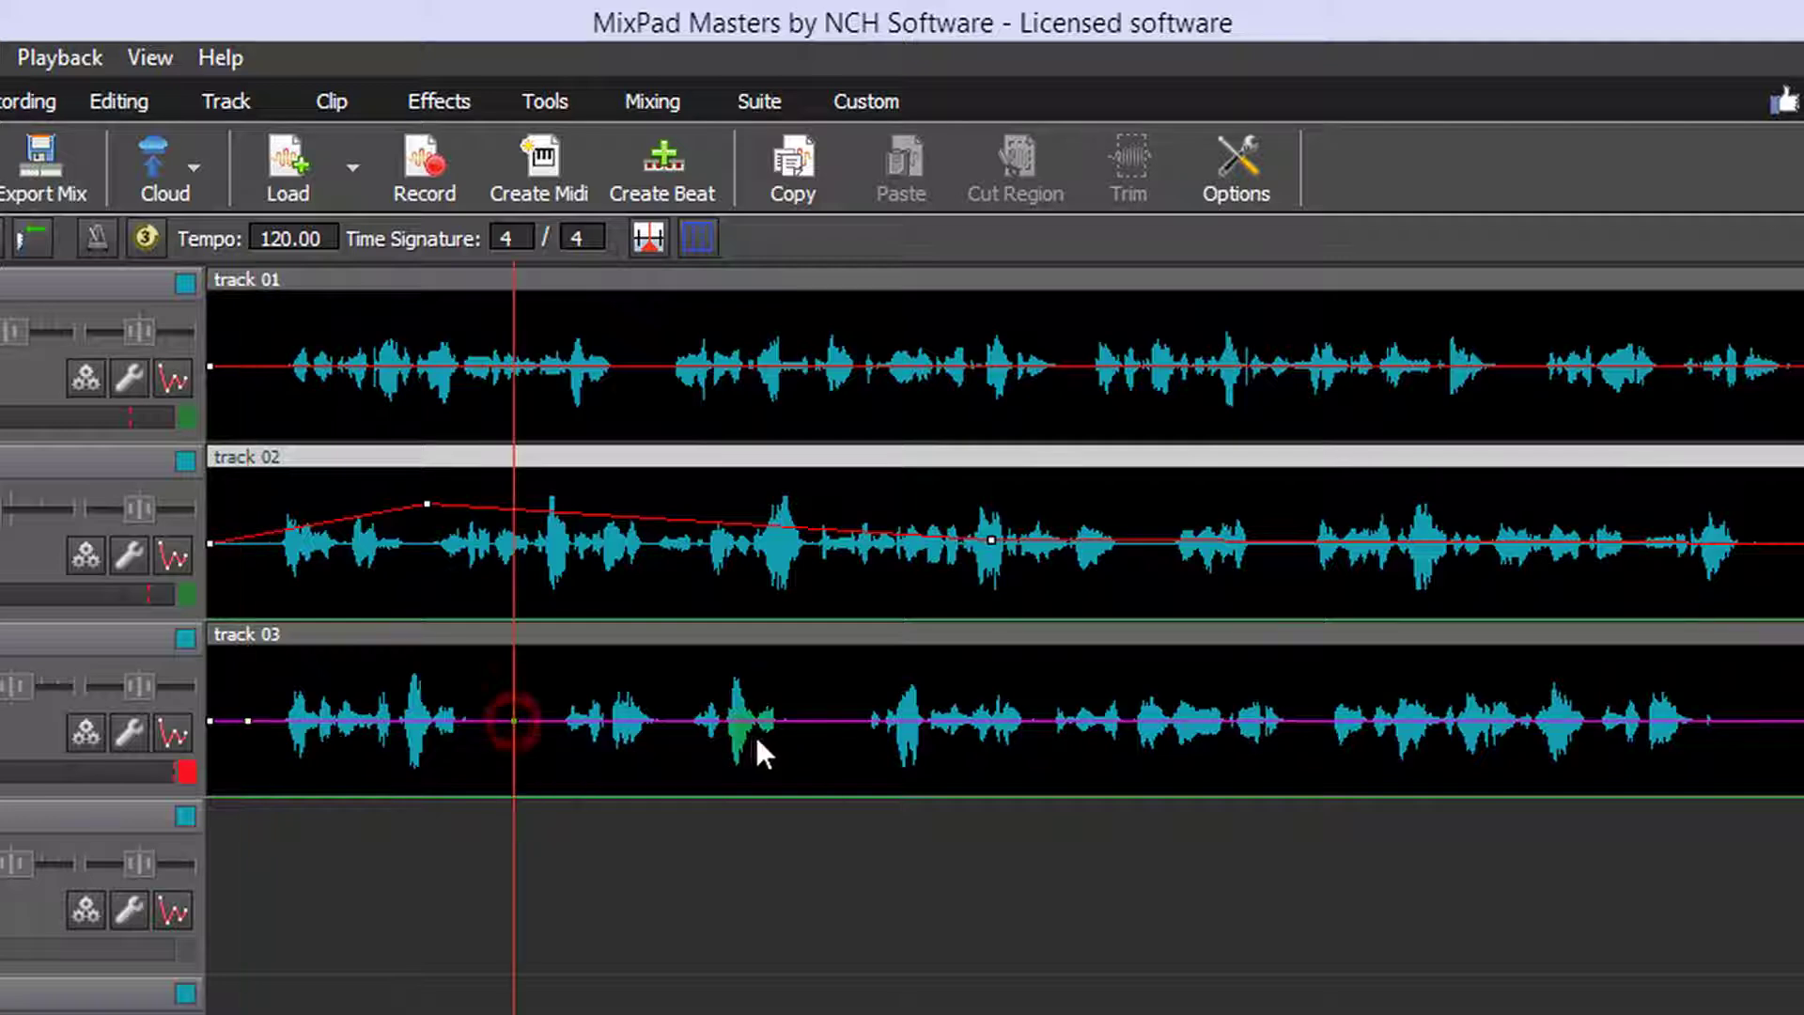
{"action": "left_click", "coordinate": [815, 720]}
{"action": "left_click_drag", "start_coordinate": [817, 723], "coordinate": [818, 673]}
{"action": "left_click", "coordinate": [989, 673]}
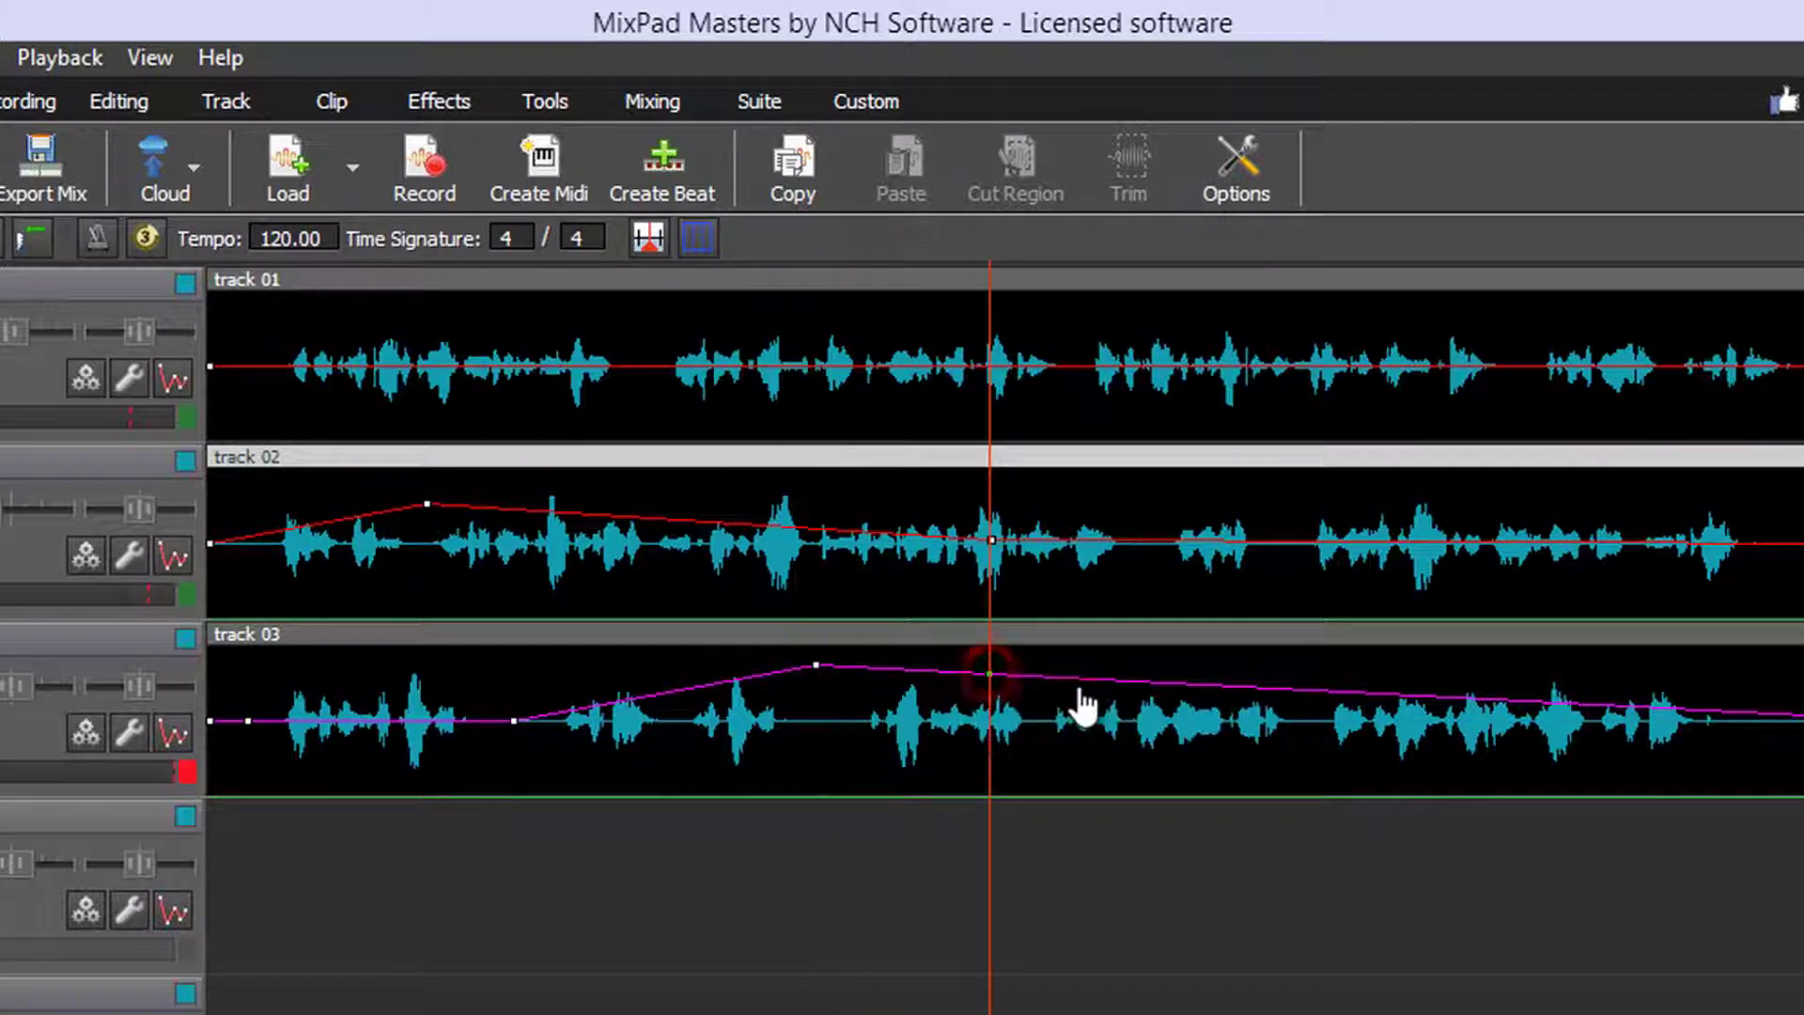
{"action": "right_click", "coordinate": [513, 722]}
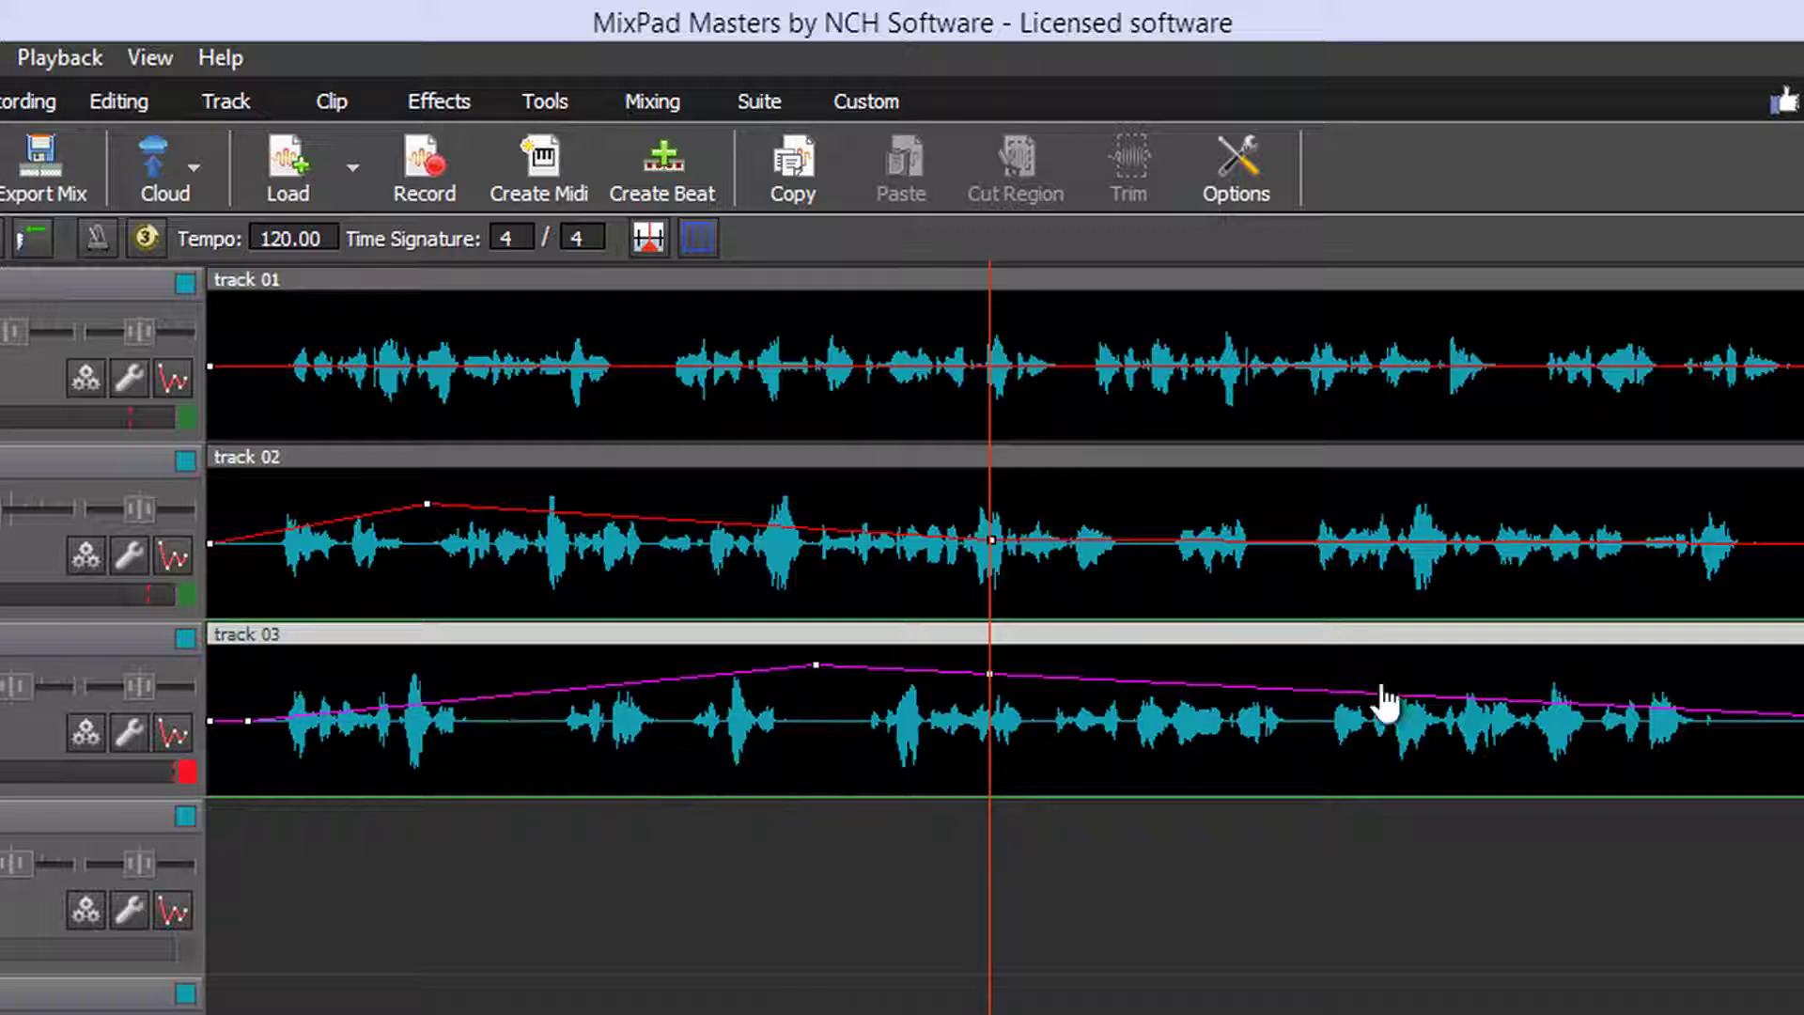
{"action": "left_click", "coordinate": [1140, 700]}
{"action": "left_click", "coordinate": [1325, 703]}
{"action": "left_click_drag", "start_coordinate": [1325, 703], "coordinate": [1334, 661]}
{"action": "left_click", "coordinate": [1636, 703]}
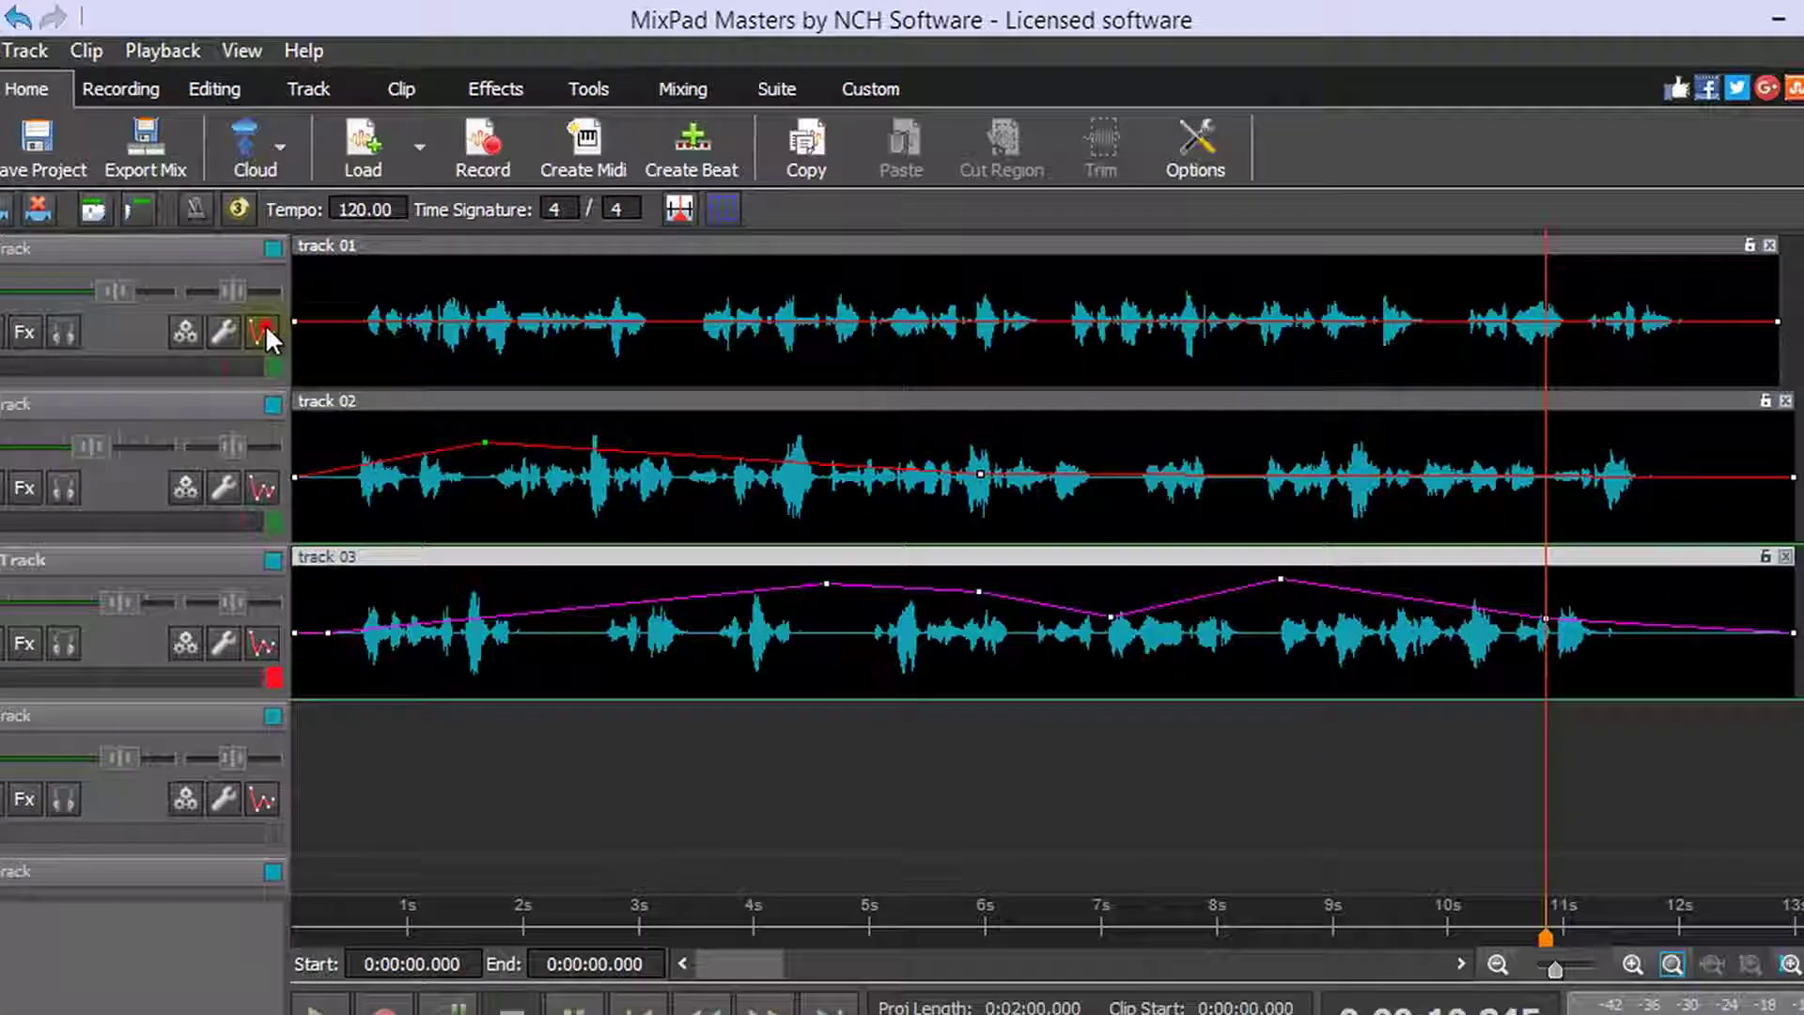
- Shape track 01's pan envelope with a dip near the start, rises near 2 s and 9.6 s, and a dip near 11 s
{"action": "left_click", "coordinate": [172, 379]}
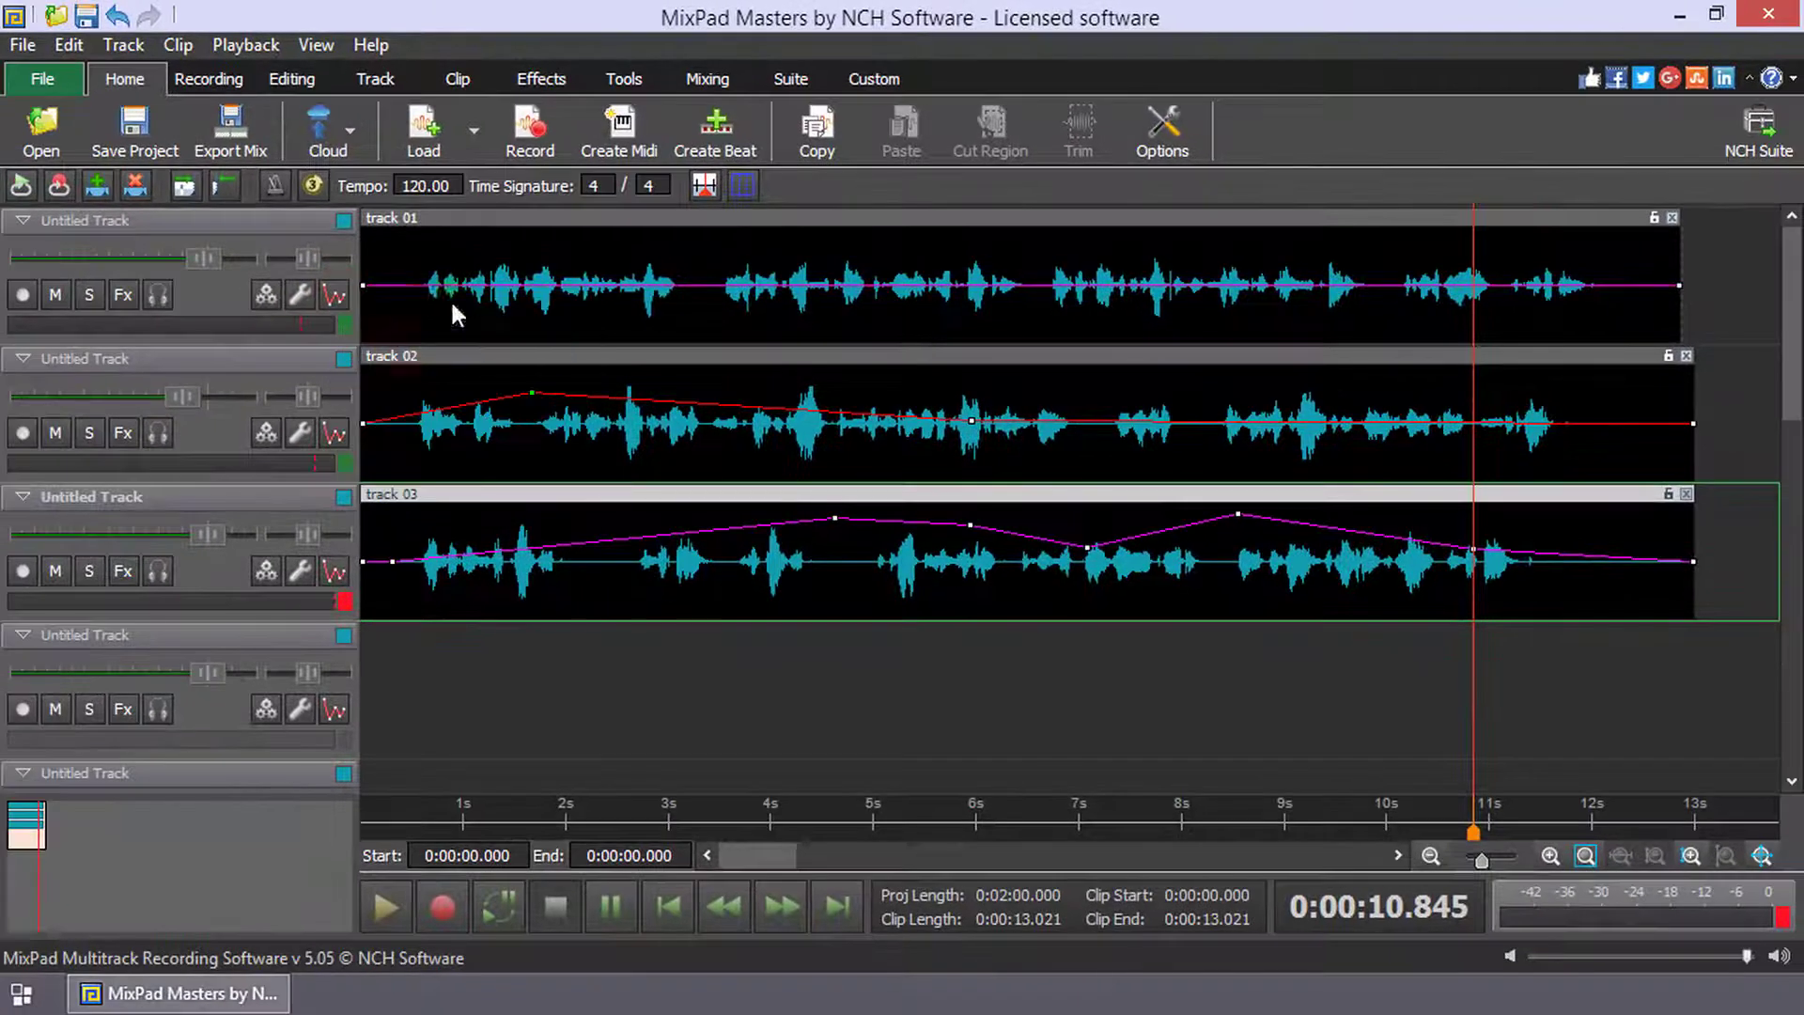
{"action": "left_click_drag", "start_coordinate": [275, 367], "coordinate": [275, 398]}
{"action": "left_click", "coordinate": [484, 386]}
{"action": "left_click_drag", "start_coordinate": [578, 282], "coordinate": [578, 261]}
{"action": "left_click", "coordinate": [838, 287]}
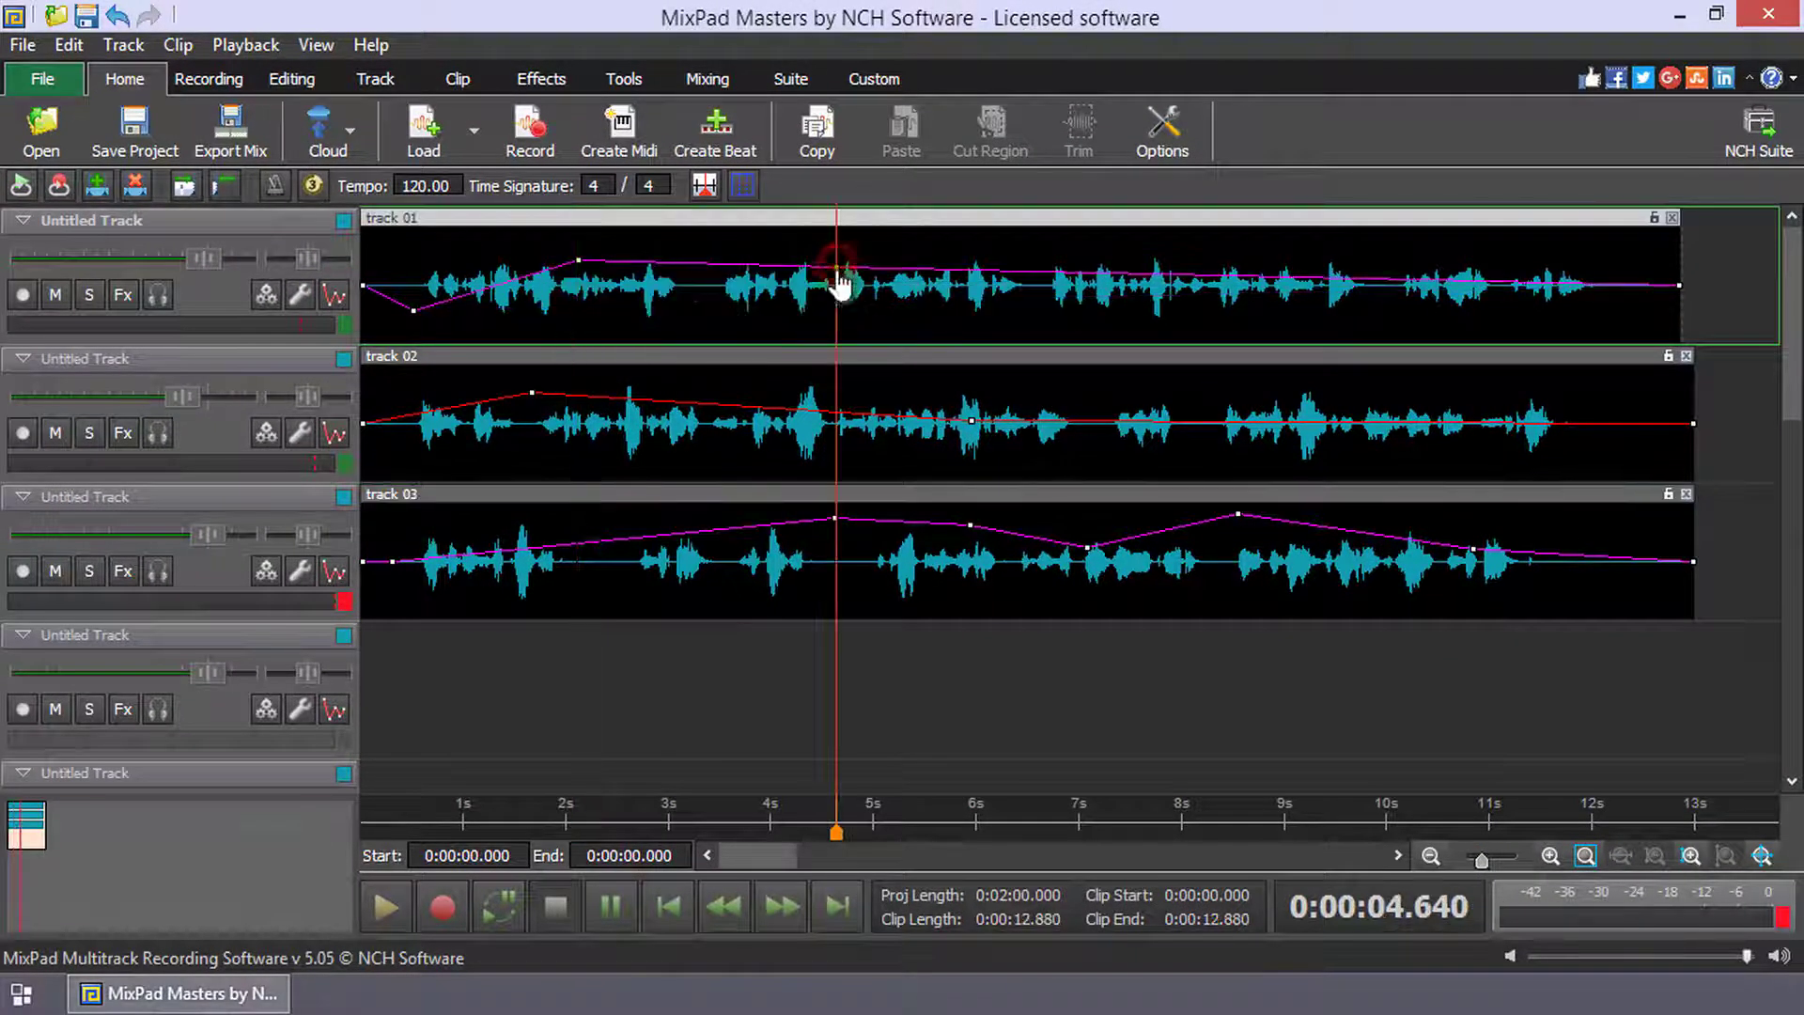
{"action": "left_click_drag", "start_coordinate": [1346, 284], "coordinate": [1348, 260]}
{"action": "left_click_drag", "start_coordinate": [1469, 285], "coordinate": [1475, 307]}
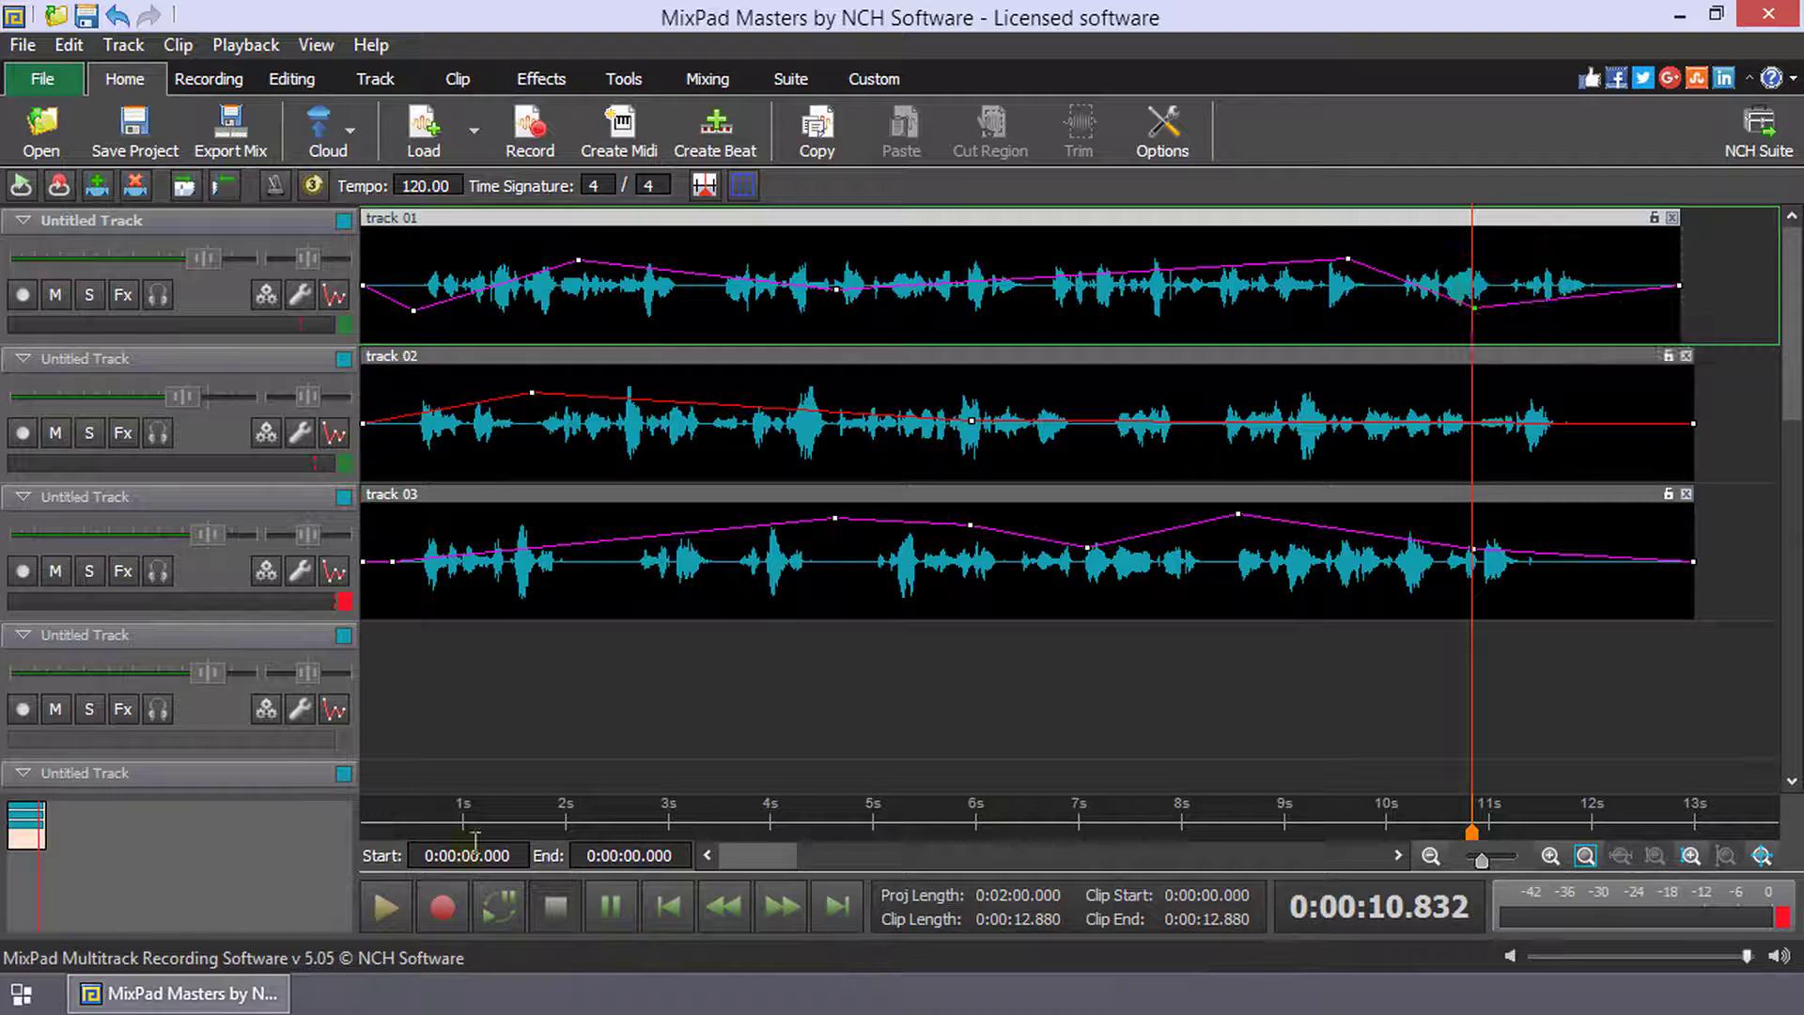
{"action": "left_click", "coordinate": [394, 751]}
- Preview the mix, then mute track 01
{"action": "left_click", "coordinate": [385, 904]}
{"action": "left_click", "coordinate": [556, 904]}
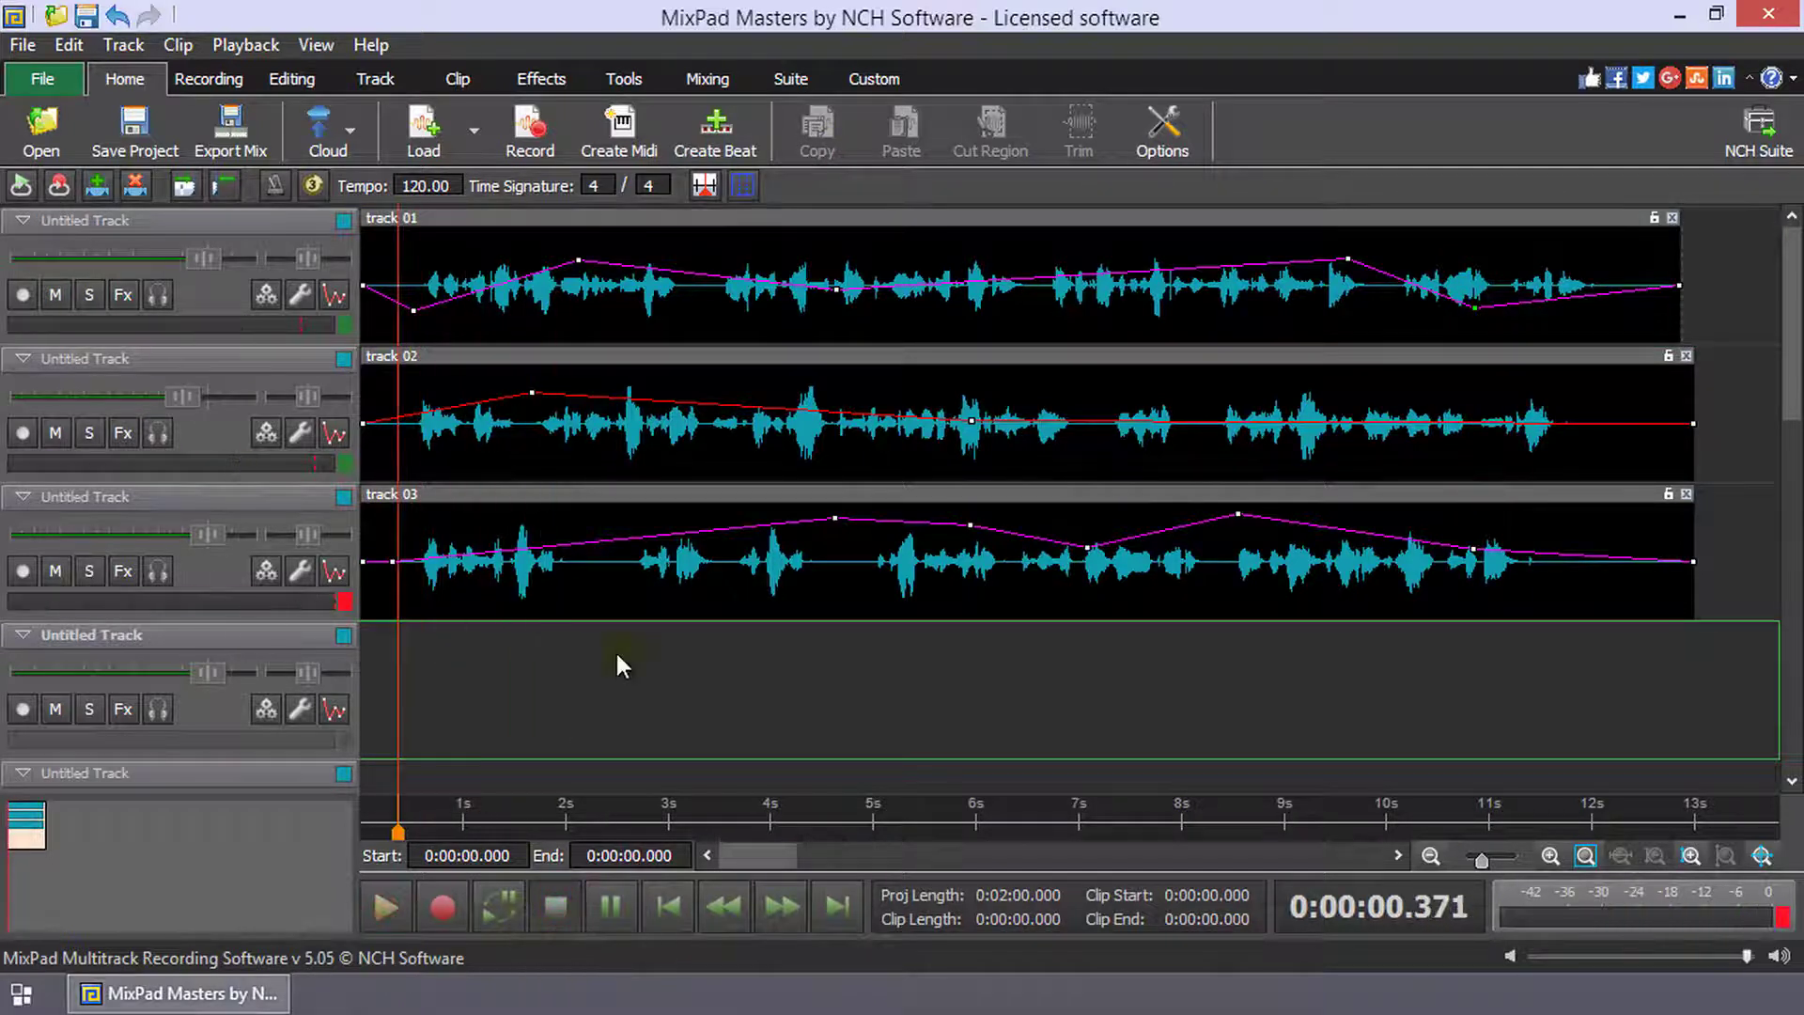
{"action": "left_click", "coordinate": [52, 295]}
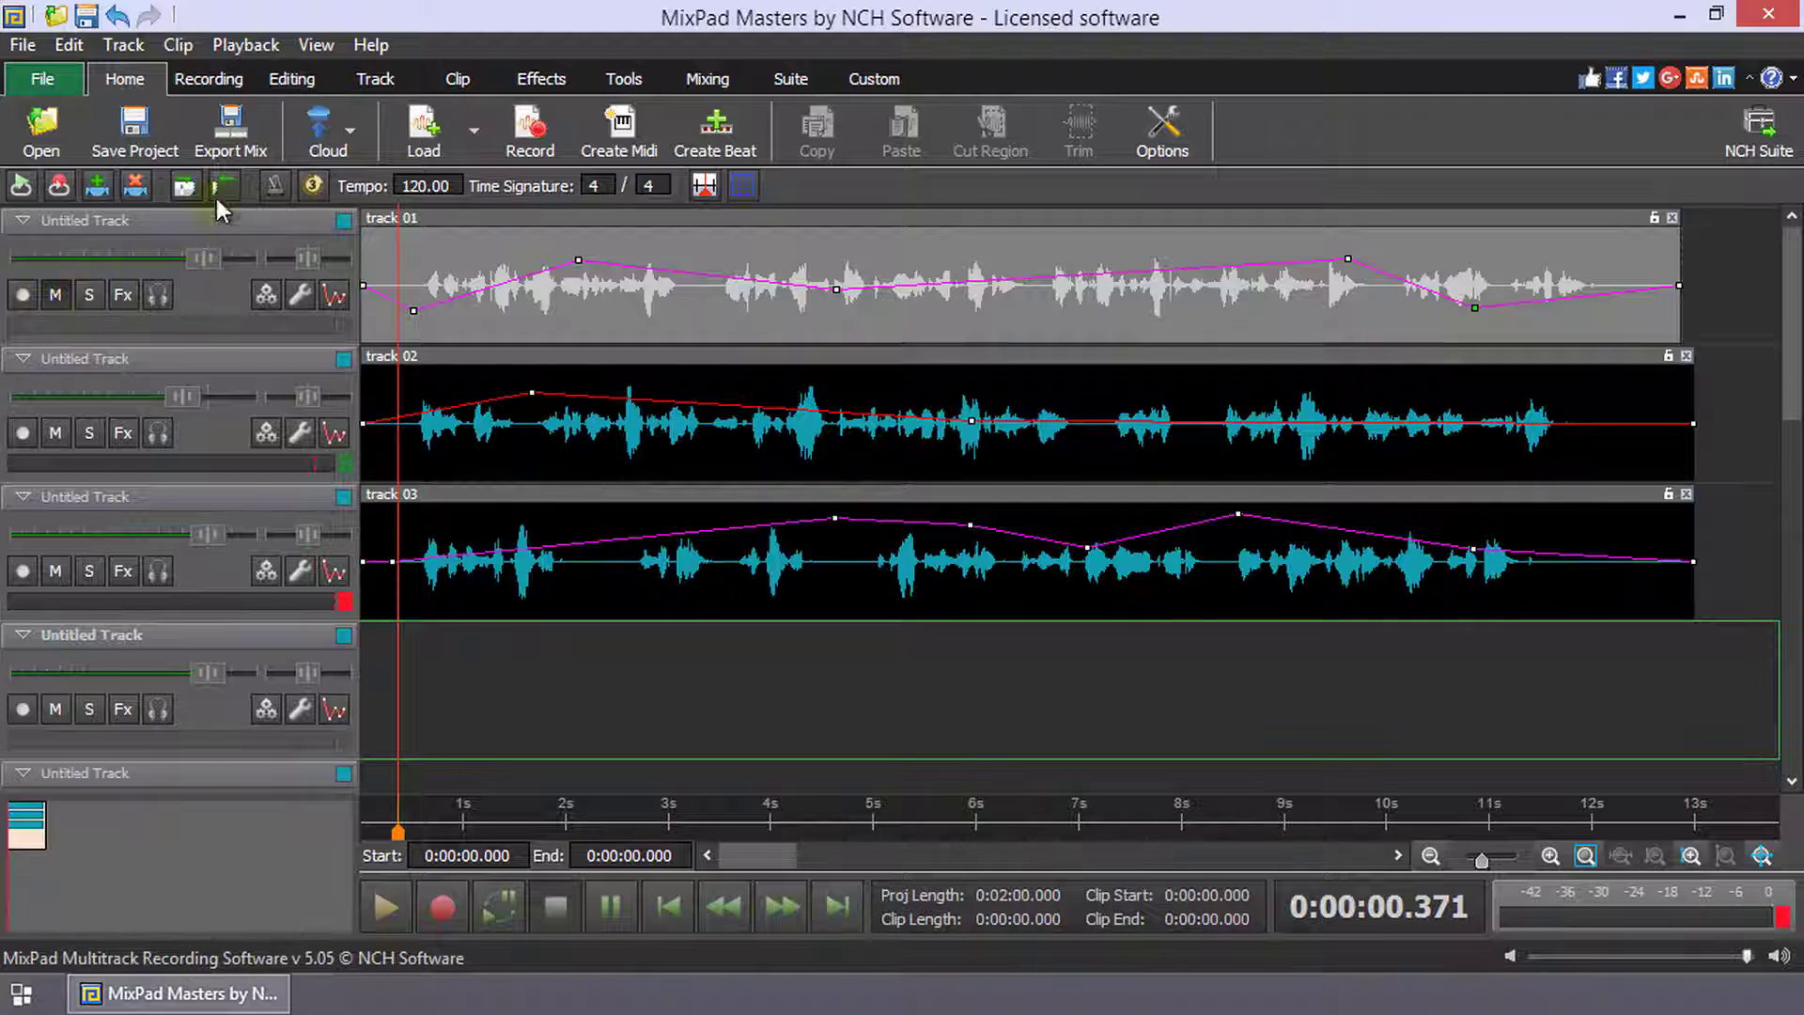
- Export the mix as Mix.mp3 in MP3 format
{"action": "left_click", "coordinate": [250, 148]}
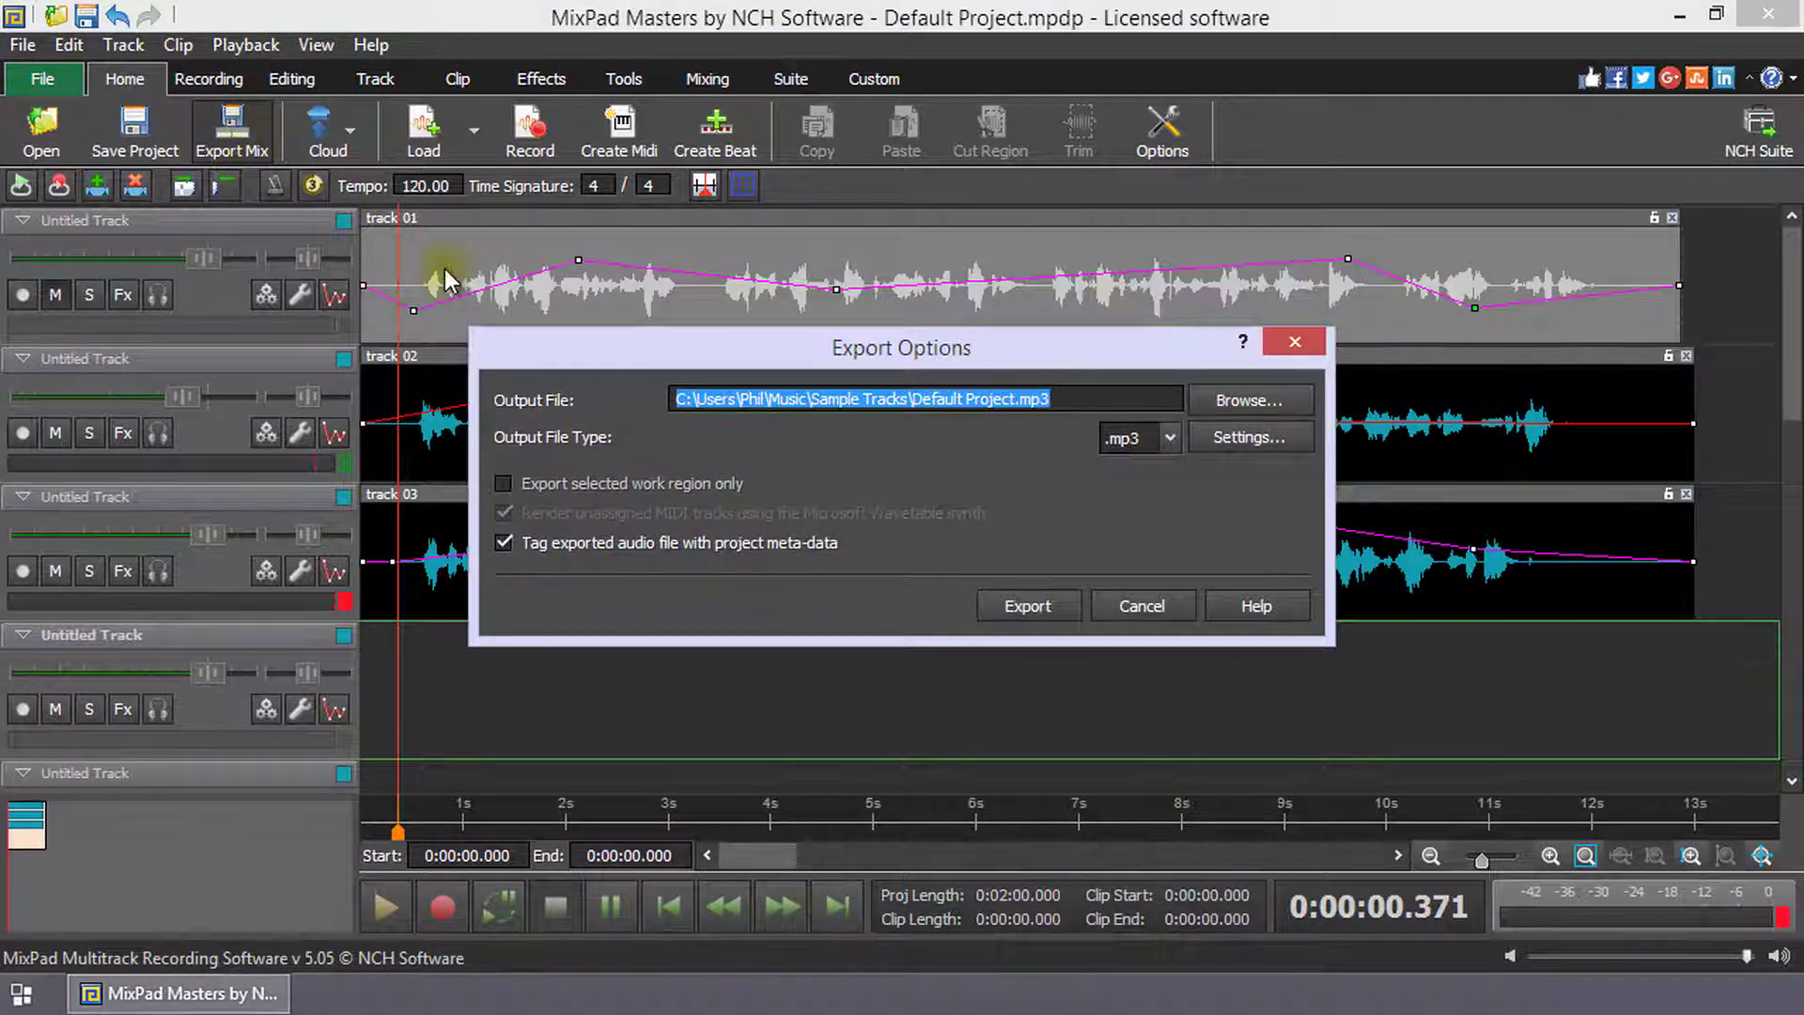
{"action": "left_click", "coordinate": [1276, 399]}
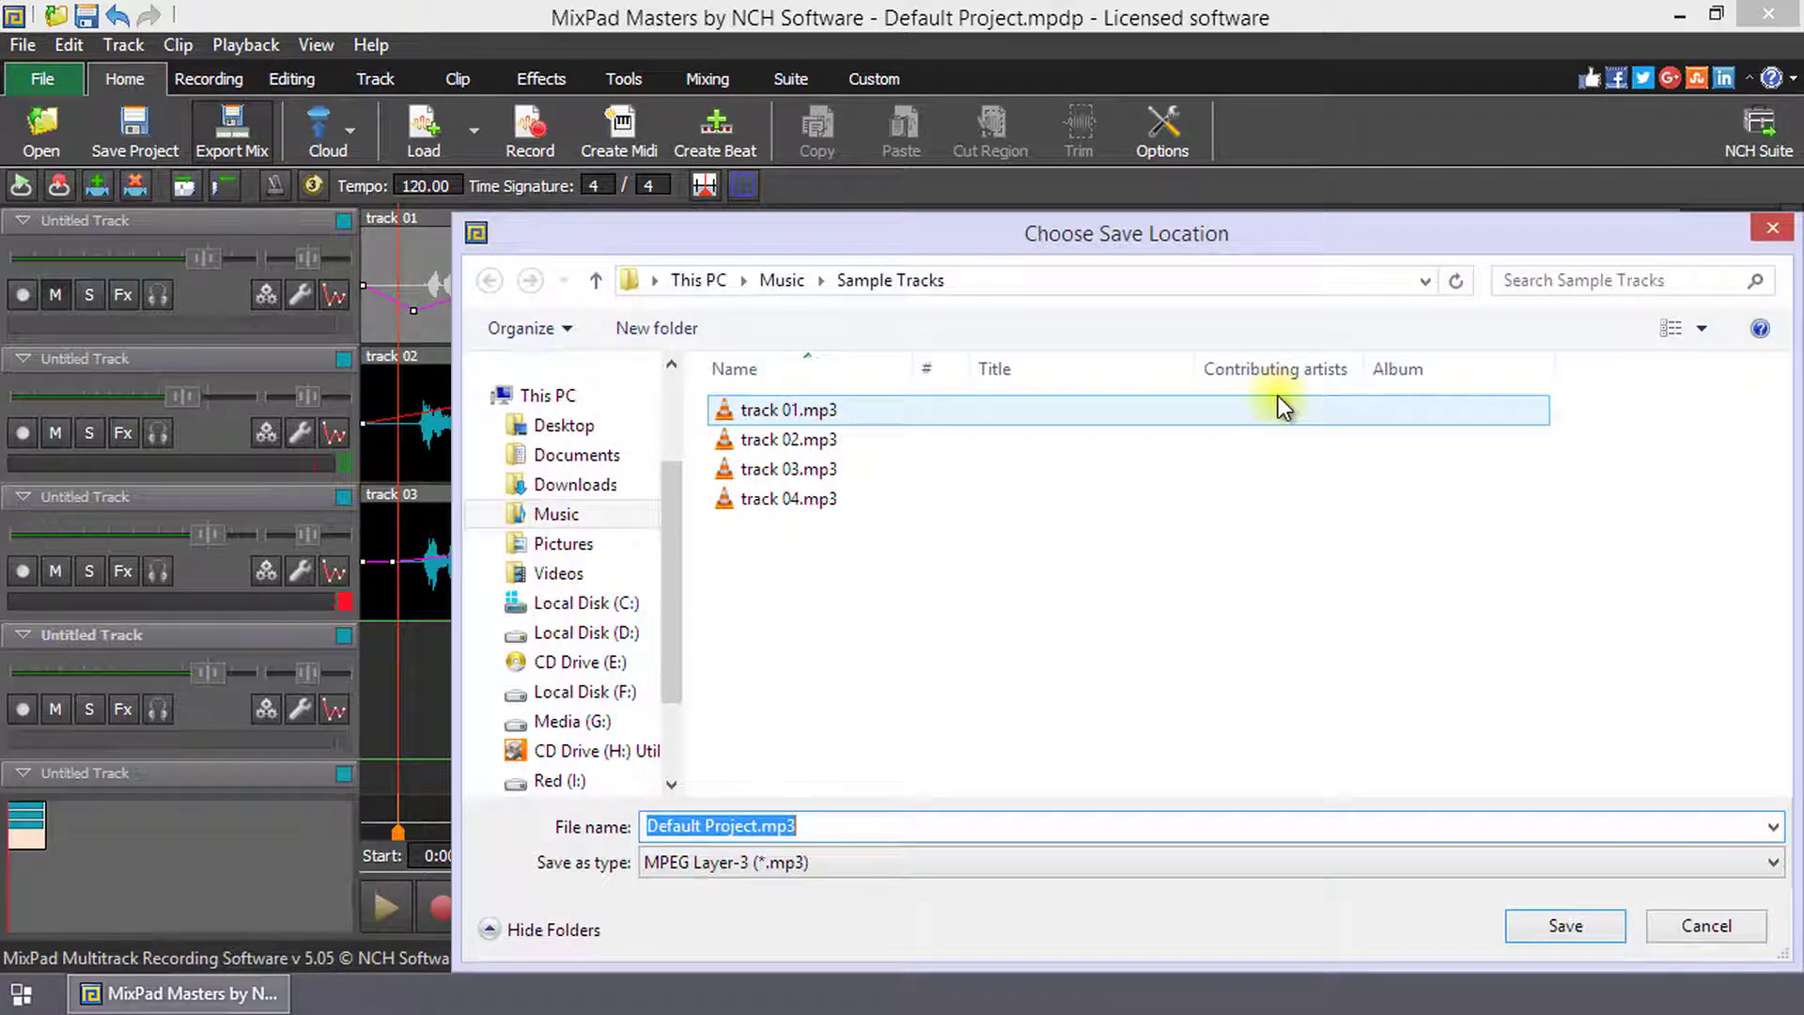
{"action": "left_click", "coordinate": [756, 826]}
{"action": "left_click_drag", "start_coordinate": [676, 827], "coordinate": [569, 836]}
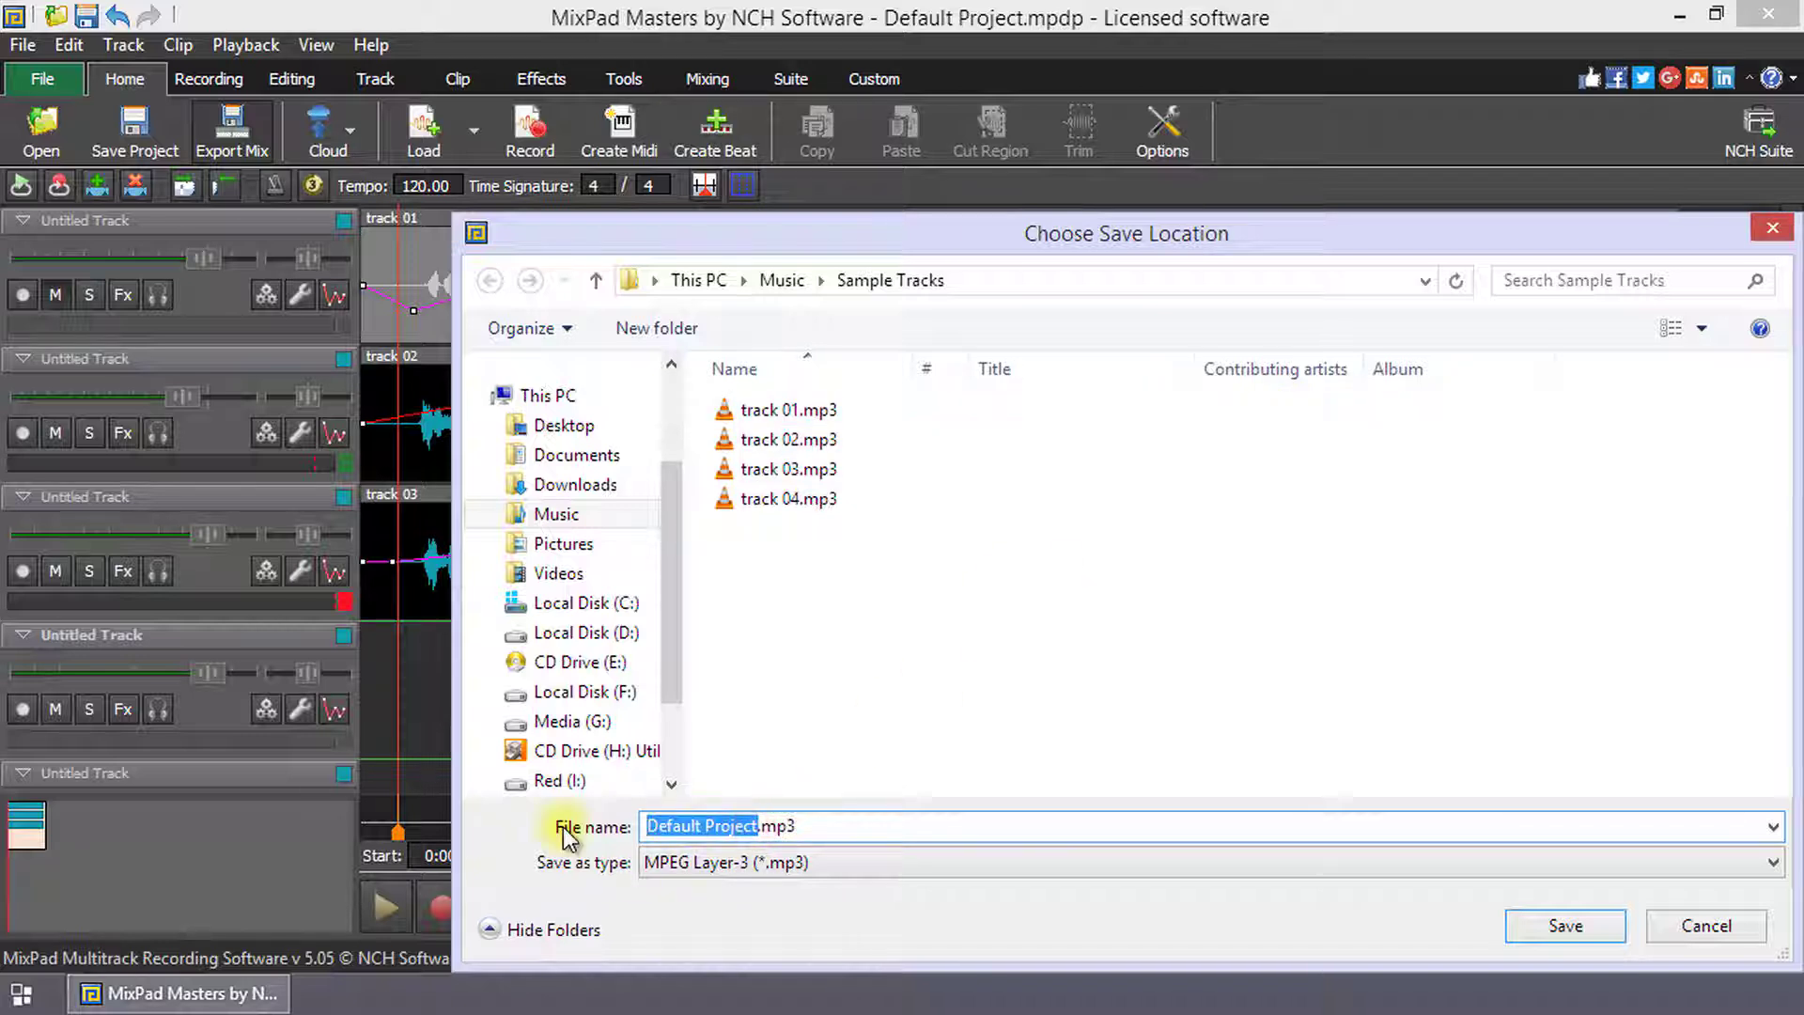
{"action": "type", "text": "Mix"}
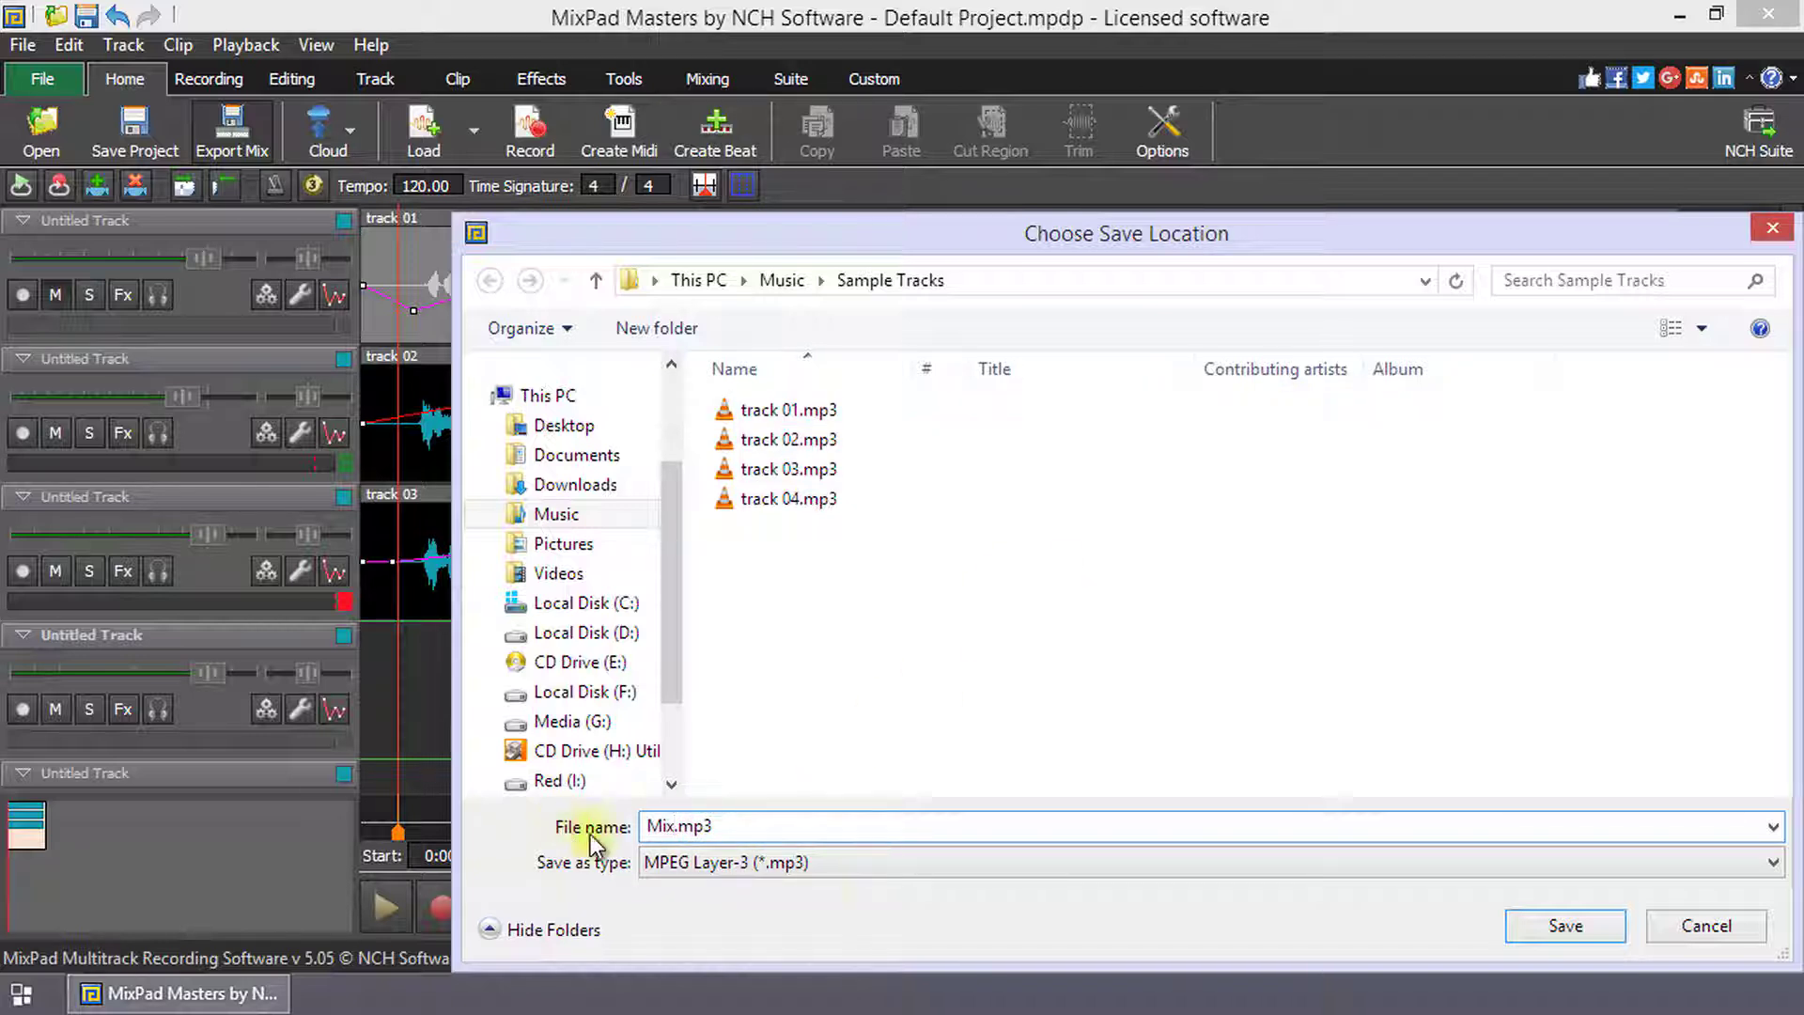
{"action": "left_click", "coordinate": [1120, 859]}
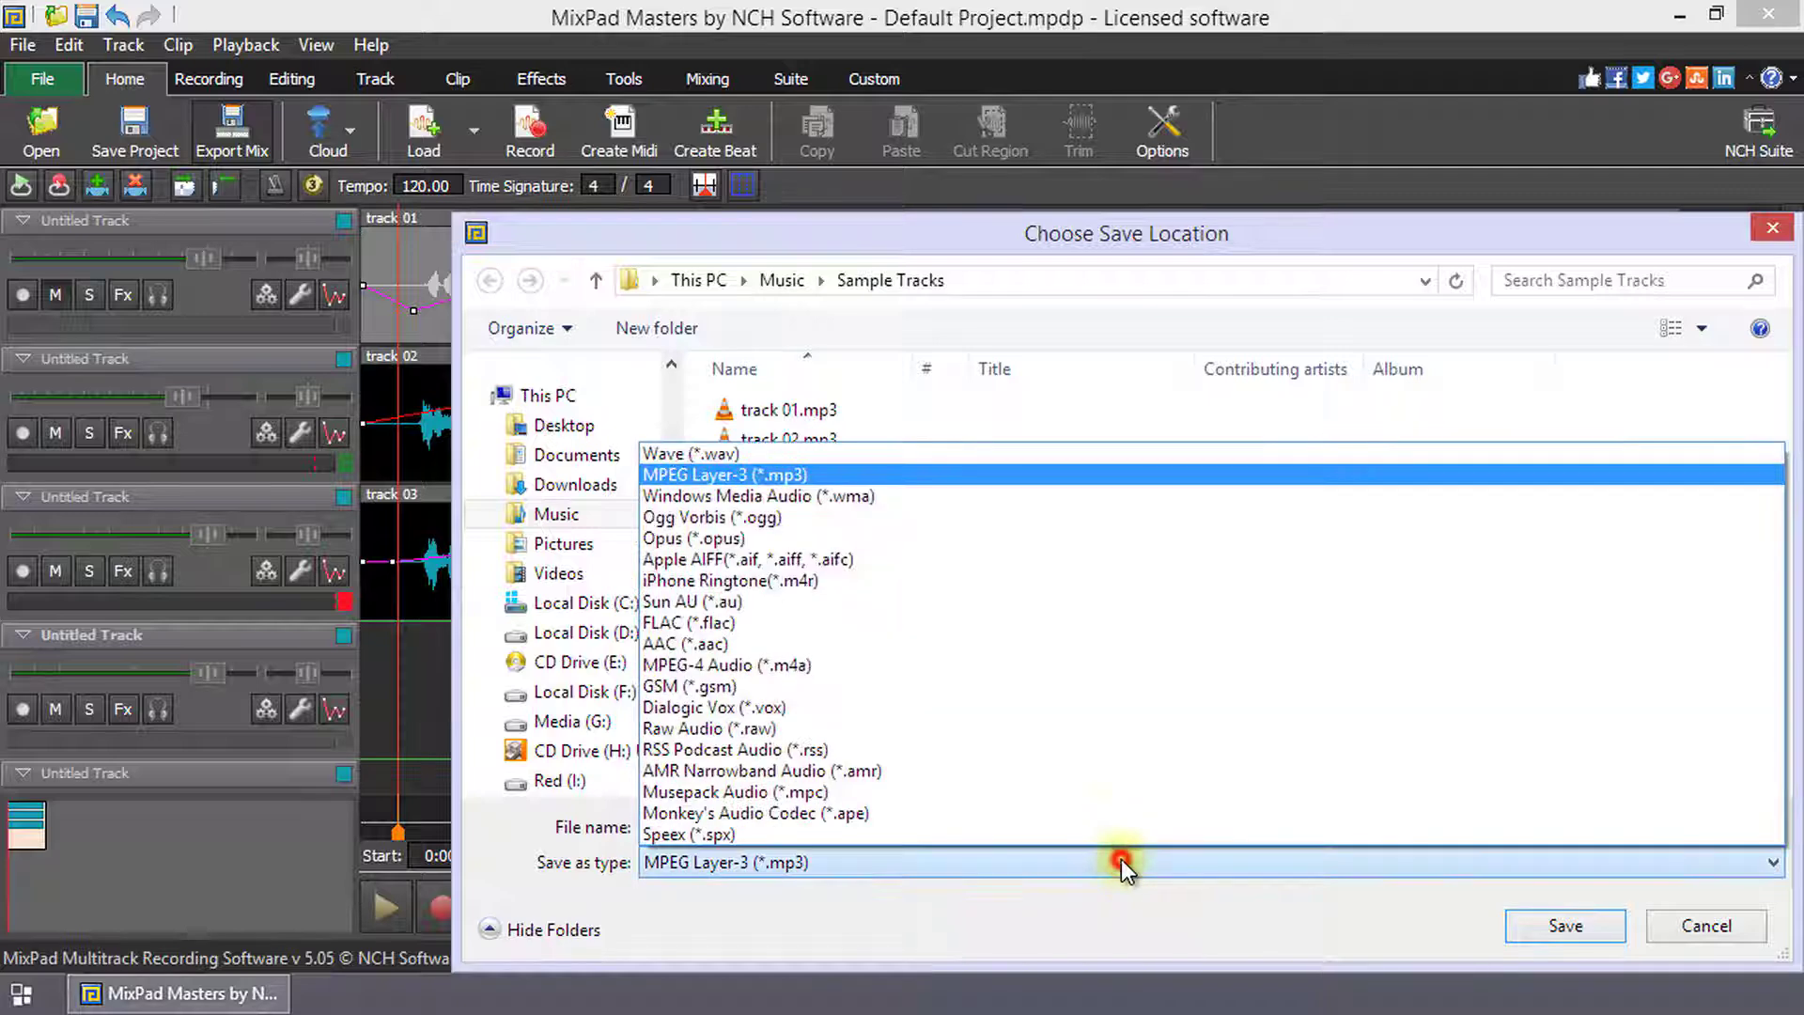
{"action": "left_click", "coordinate": [1127, 859]}
{"action": "left_click", "coordinate": [1522, 922]}
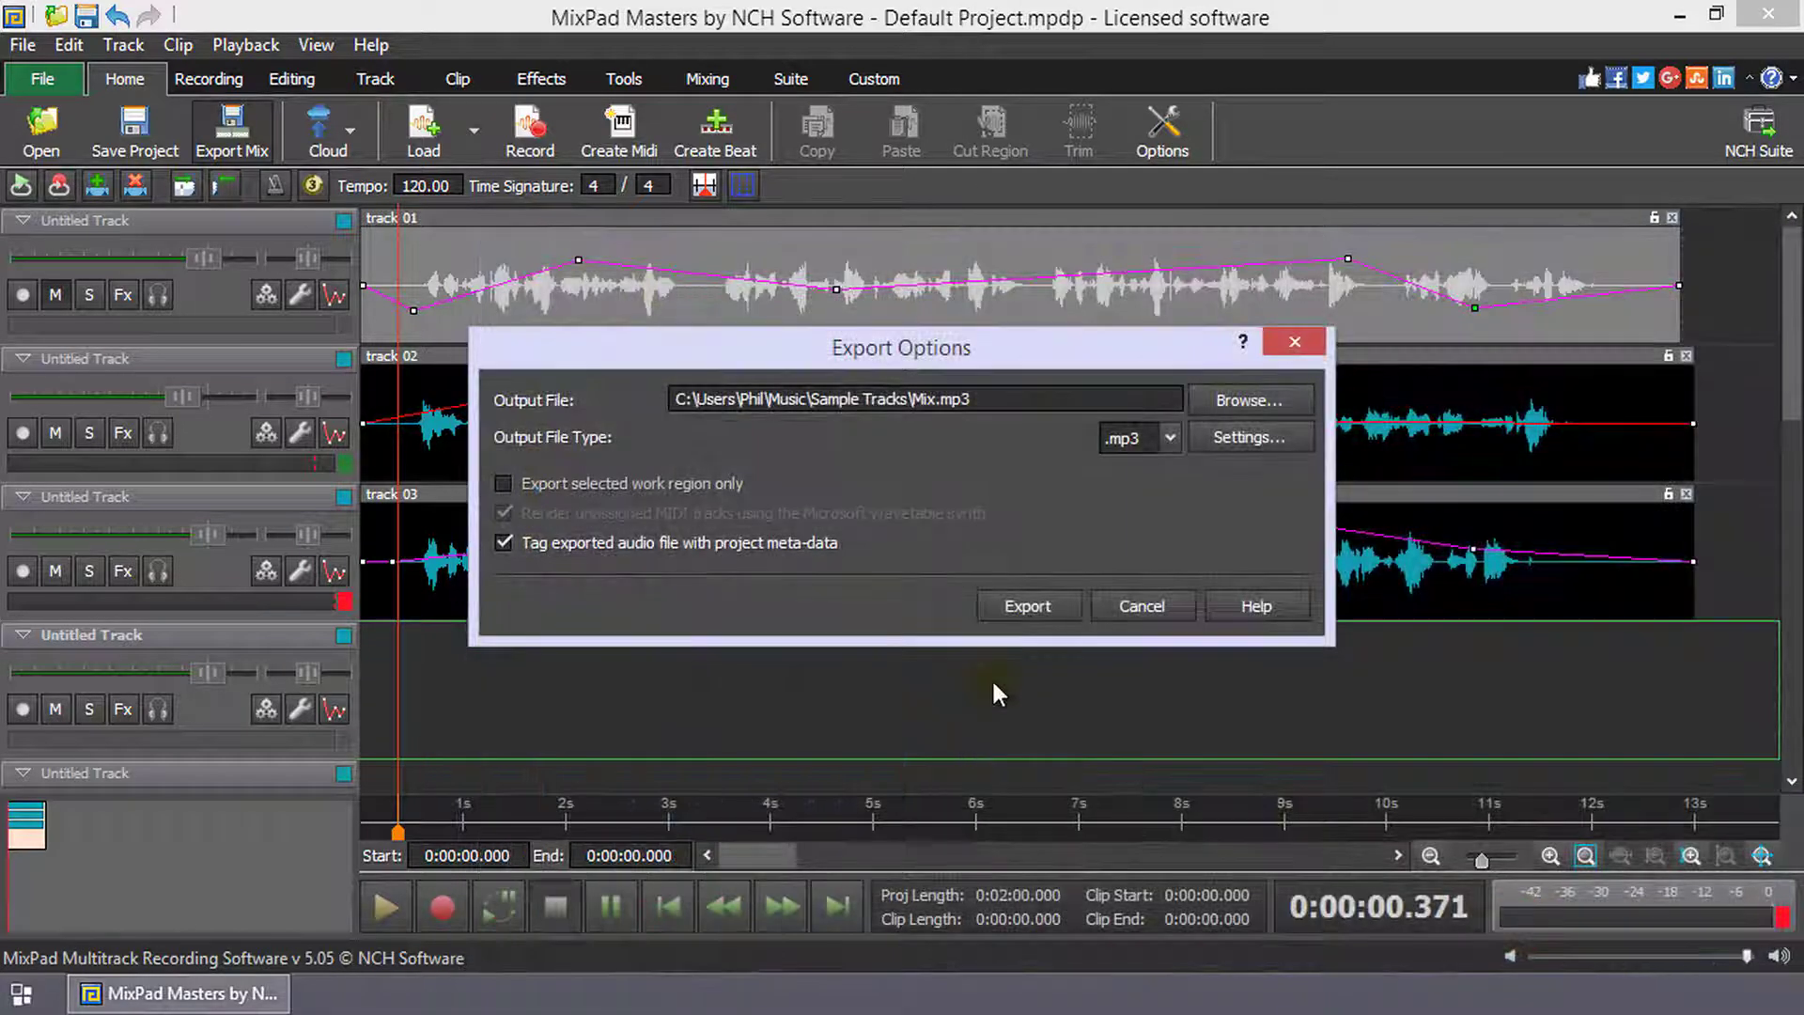
{"action": "left_click", "coordinate": [1023, 605]}
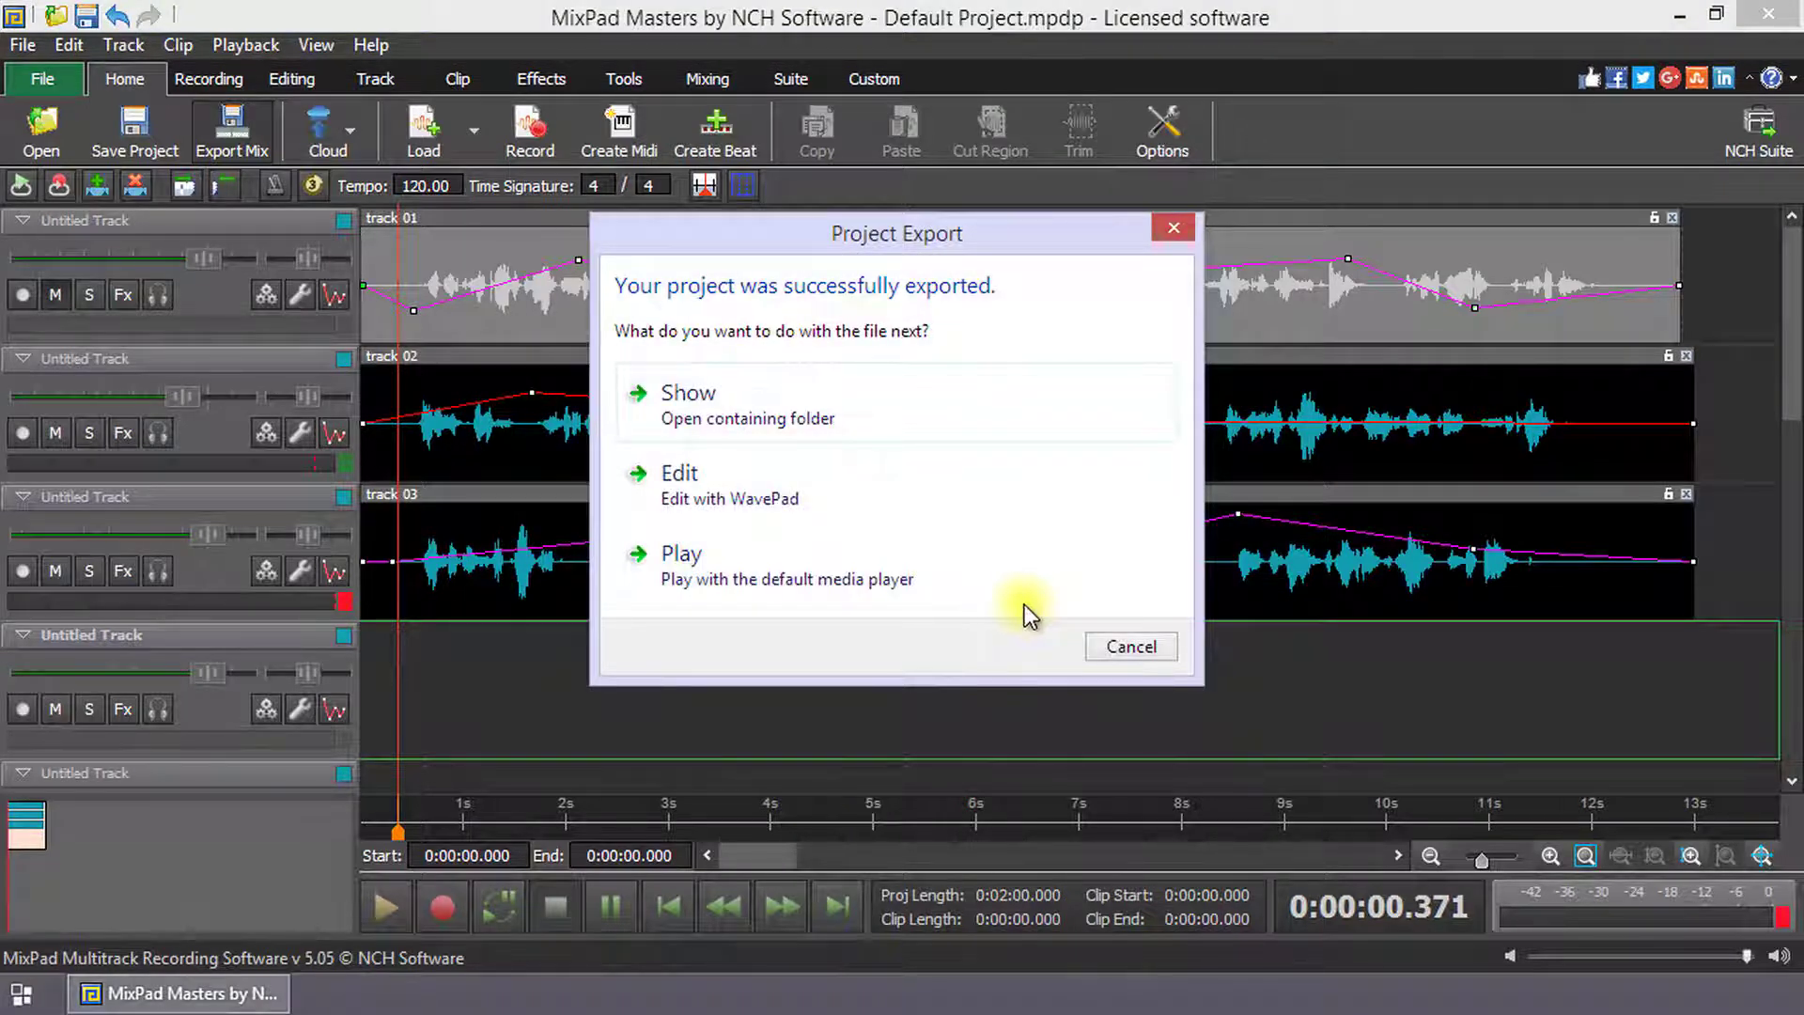
- Play the exported Default Project.mp3 in VLC media player
{"action": "left_click", "coordinate": [721, 569]}
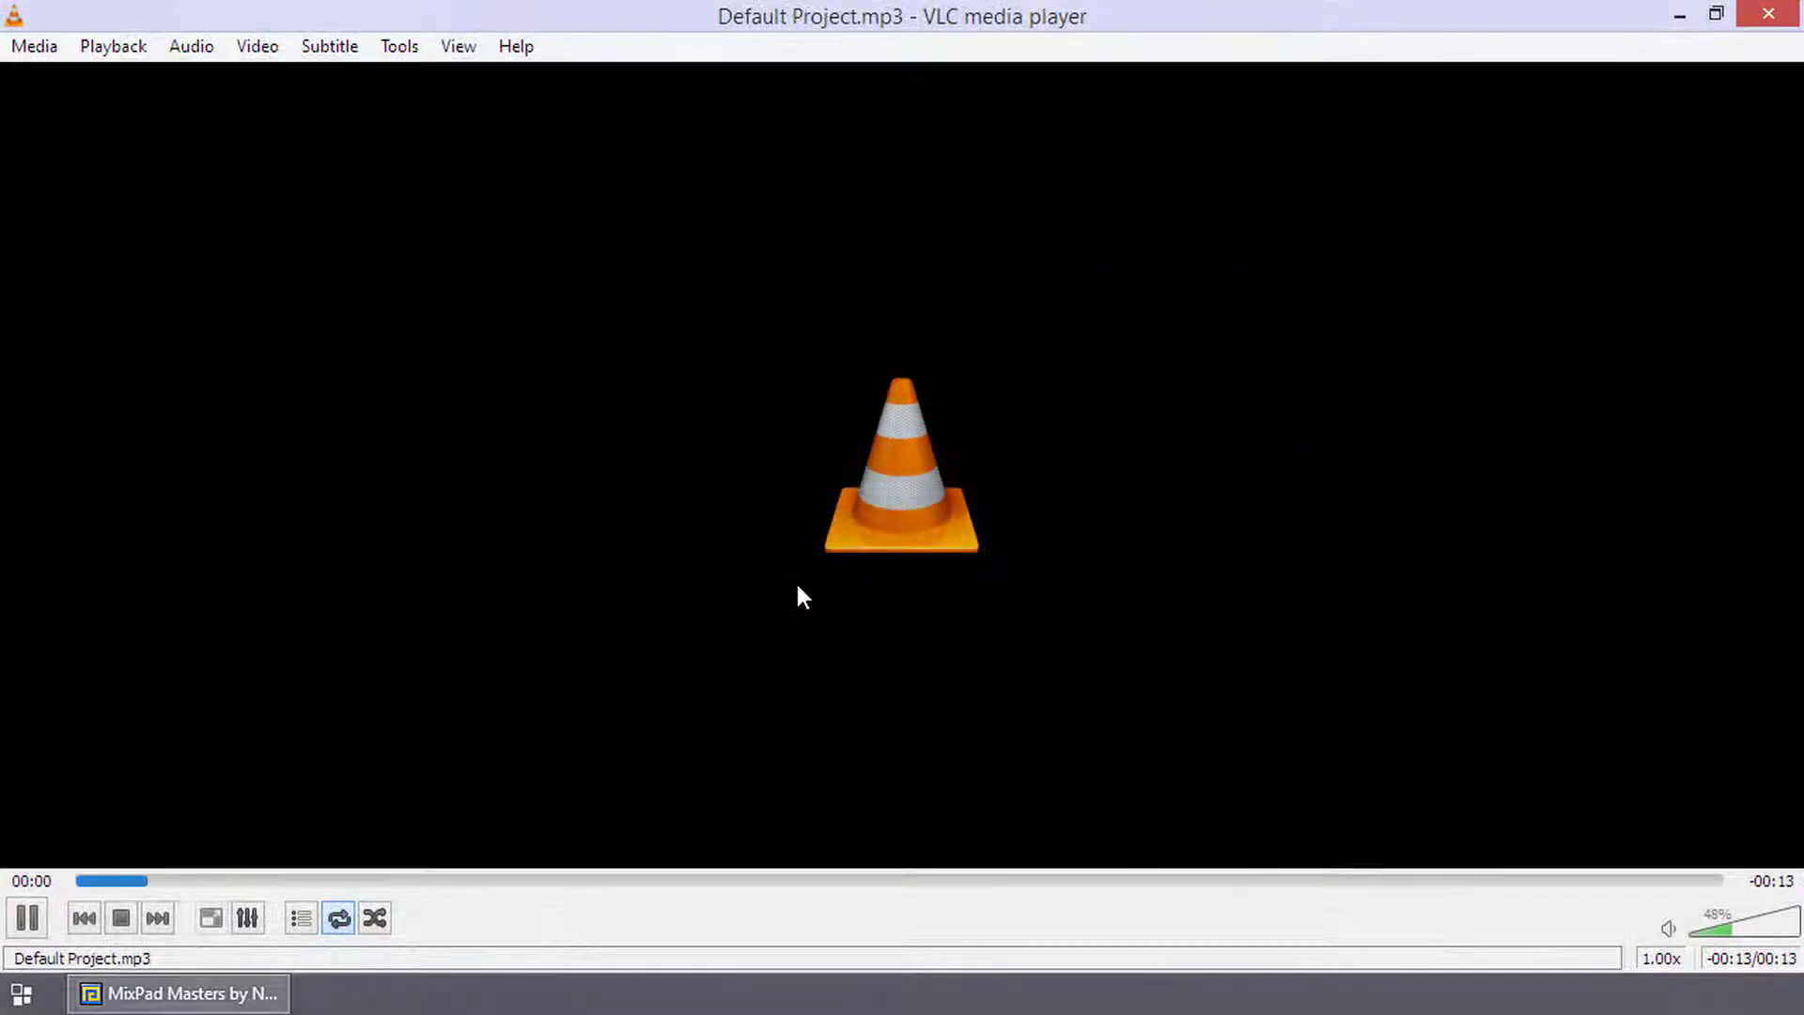